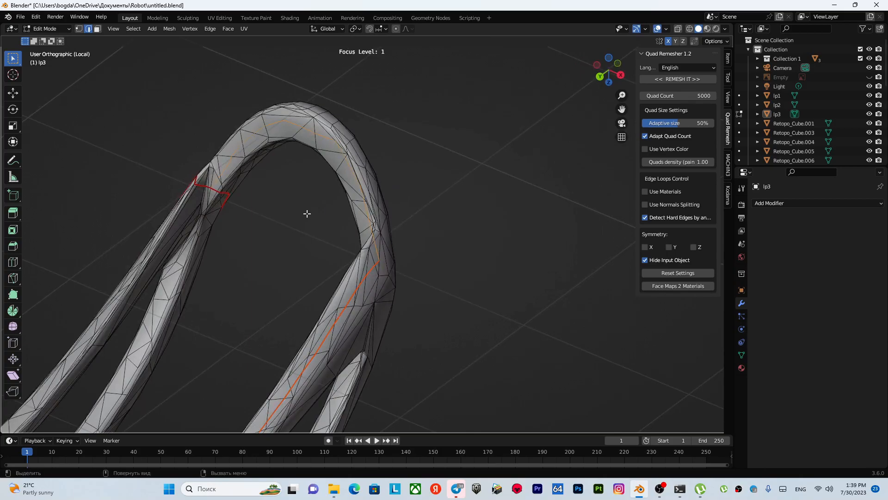
# Step: Mark the curved end's cut as a seam, and knife-cut the other long rail down to the curved end's seam and mark that too
pyautogui.click(307, 212)
pyautogui.scroll(-2, 334, 251)
pyautogui.moveTo(298, 287); pyautogui.dragTo(390, 315, button='middle')
pyautogui.keyDown('shift'); pyautogui.moveTo(350, 272); pyautogui.dragTo(366, 263, button='middle'); pyautogui.keyUp('shift')
pyautogui.press('k')
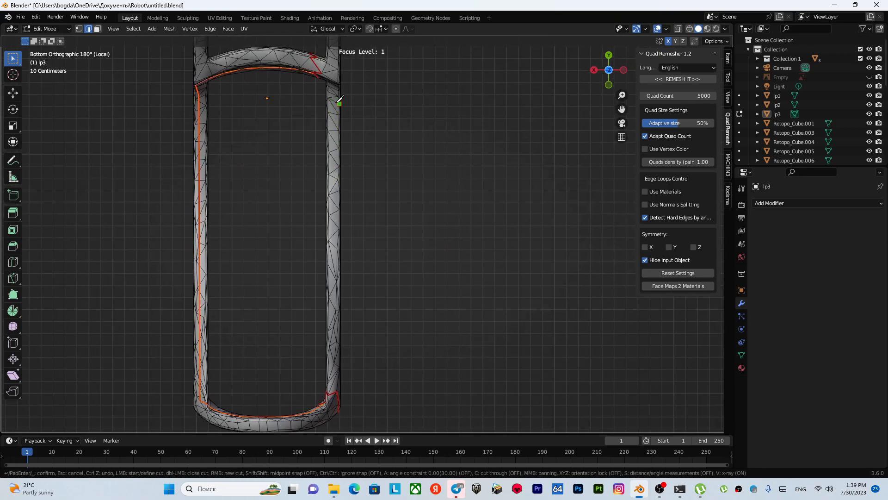
pyautogui.click(334, 99)
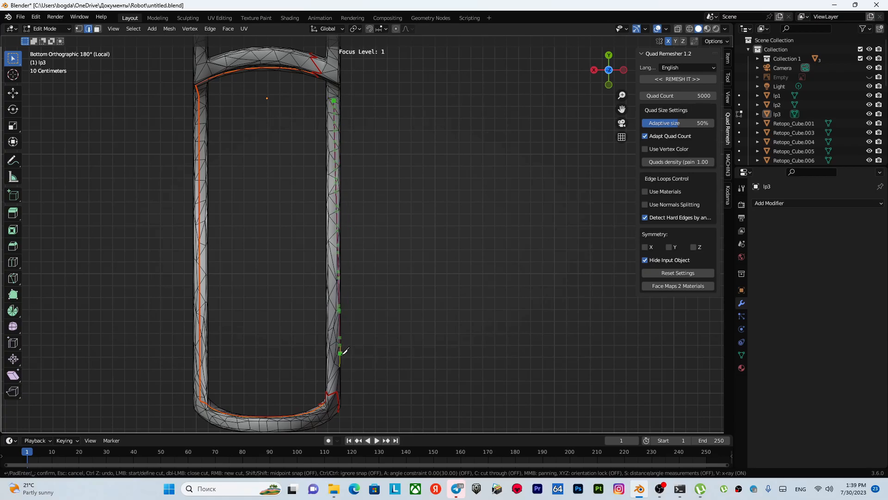
pyautogui.moveTo(336, 370); pyautogui.dragTo(341, 265, button='middle')
pyautogui.scroll(5, 343, 268)
pyautogui.scroll(3, 341, 269)
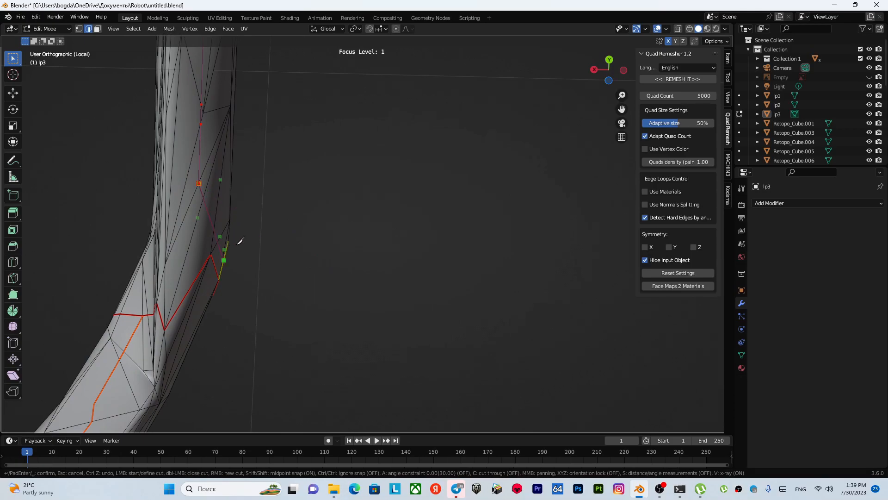
pyautogui.keyDown('shift'); pyautogui.moveTo(228, 244); pyautogui.dragTo(385, 214, button='middle'); pyautogui.keyUp('shift')
pyautogui.click(348, 248)
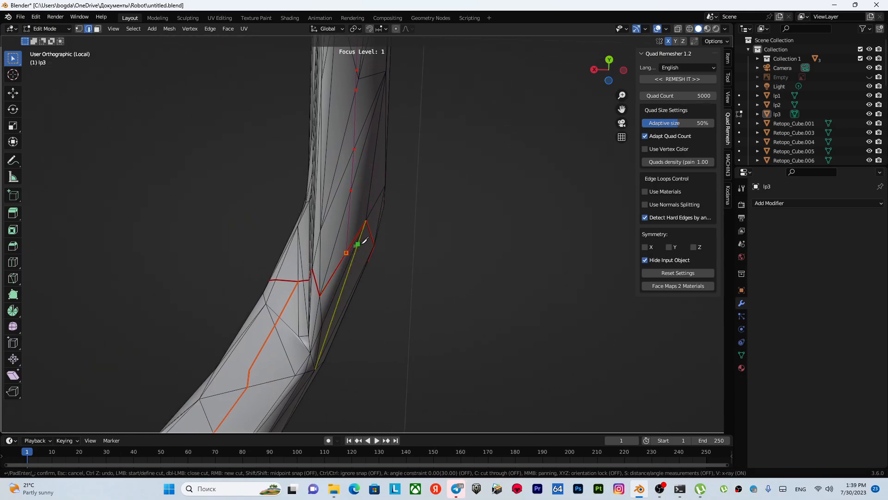
pyautogui.press('Return')
pyautogui.press('u')
pyautogui.click(379, 238)
# Step: Knife-cut a path around the junction joining the crossbar's seam to the long rail's seam, and mark it as a seam
pyautogui.scroll(-12, 379, 238)
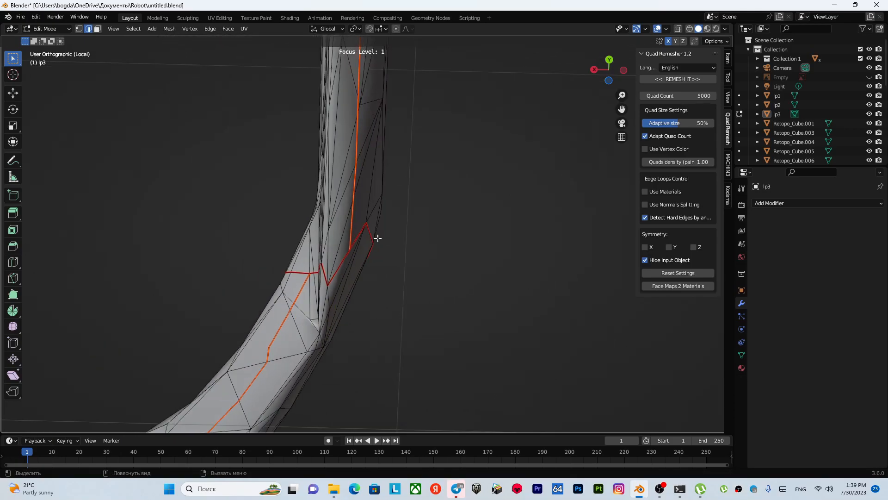
pyautogui.moveTo(387, 240); pyautogui.dragTo(364, 235, button='middle')
pyautogui.scroll(8, 292, 208)
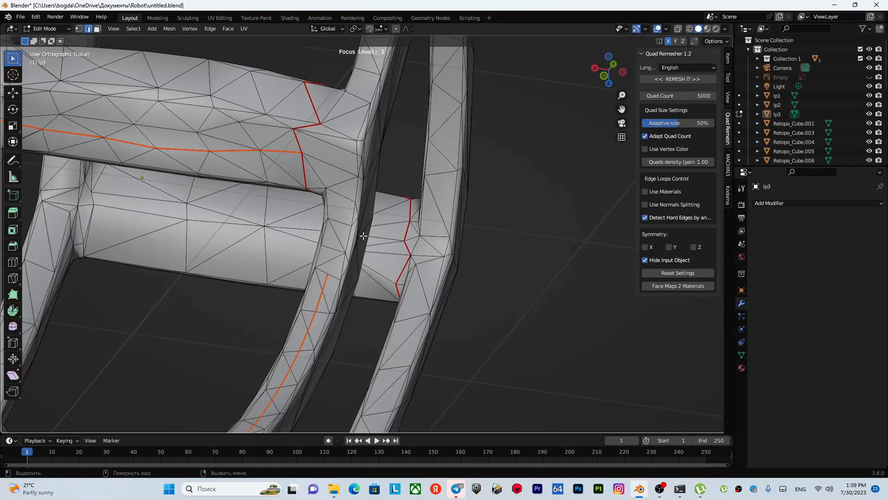
pyautogui.press('k')
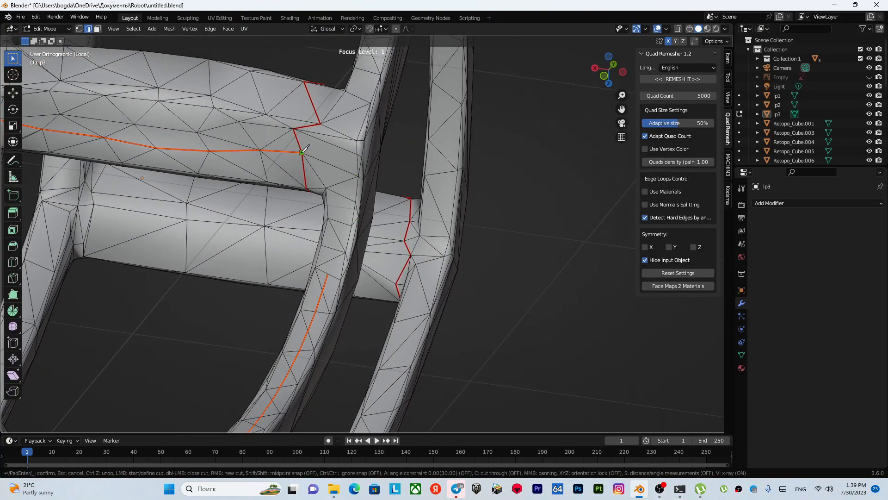
pyautogui.press('Escape')
pyautogui.press('k')
pyautogui.press('Return')
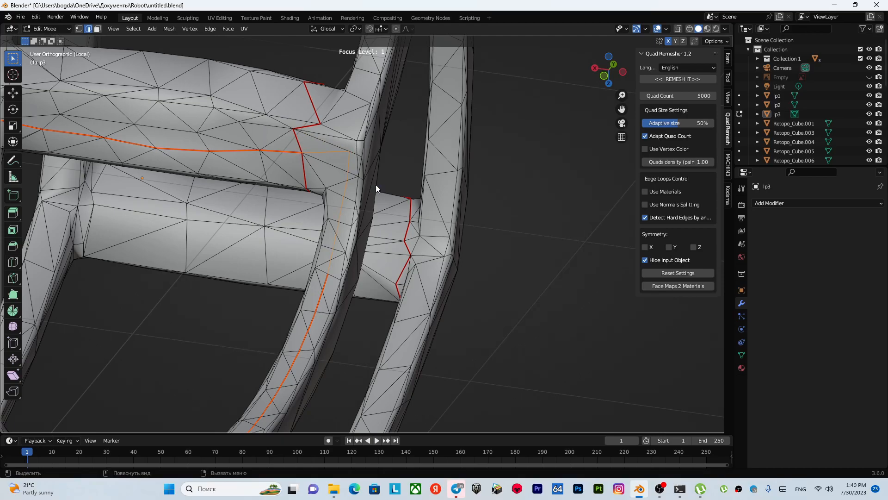
# Step: Knife-cut a line along the adjoining side bar from the crossbar seam to the end bar's seam, and mark it as a seam
pyautogui.scroll(-8, 375, 185)
pyautogui.moveTo(399, 221); pyautogui.dragTo(372, 246, button='middle')
pyautogui.press('k')
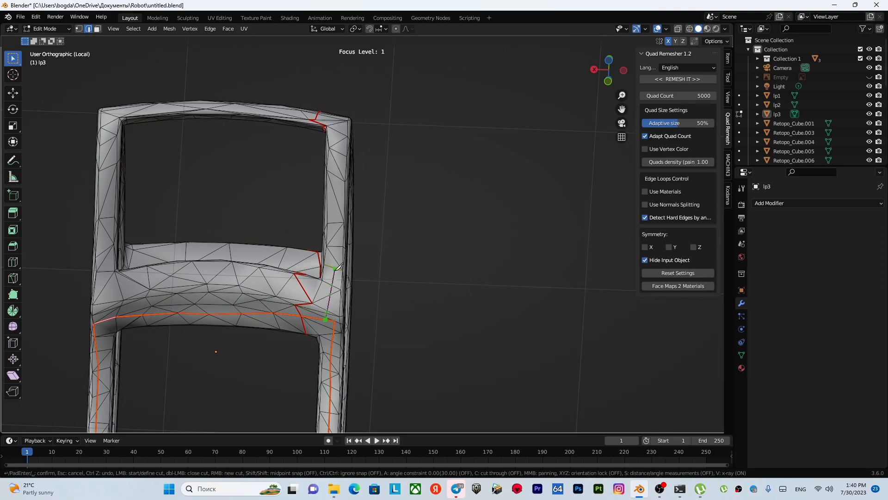
pyautogui.click(338, 245)
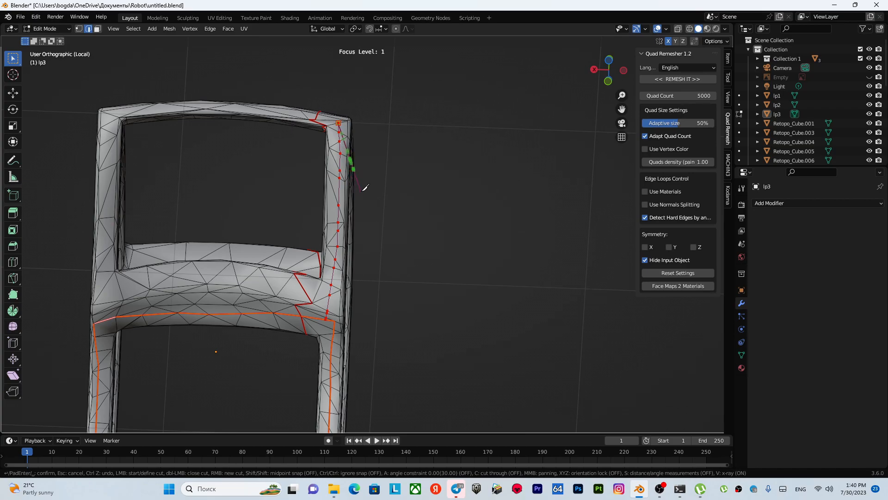
pyautogui.scroll(6, 365, 187)
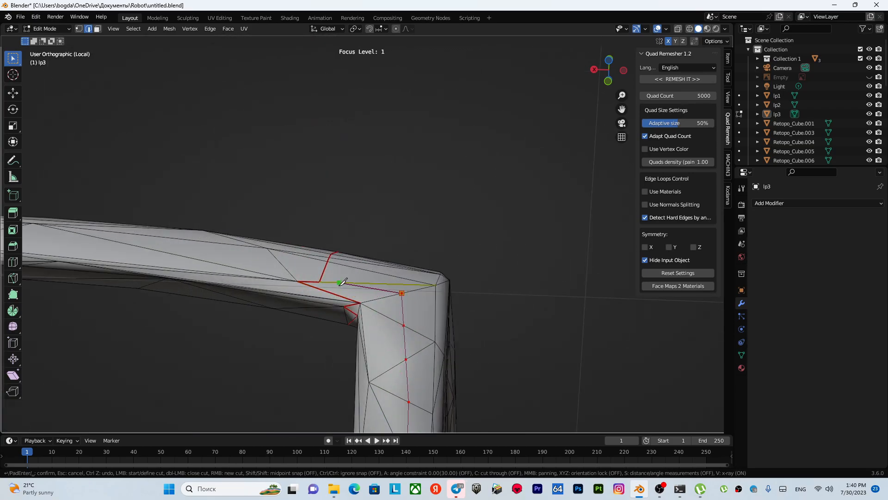
pyautogui.press('Return')
pyautogui.press('u')
pyautogui.click(342, 270)
# Step: Knife-cut a line along the end bar from its existing seam to the opposite corner
pyautogui.scroll(-6, 379, 277)
pyautogui.scroll(-4, 379, 277)
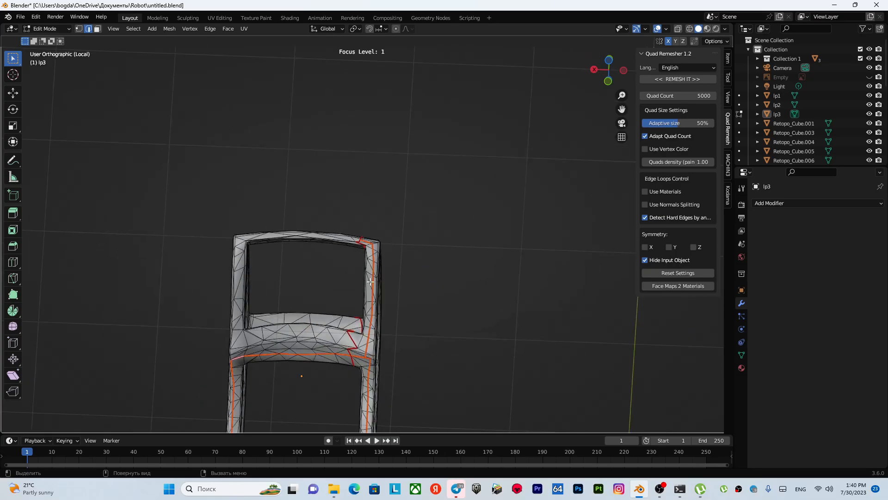
pyautogui.scroll(-2, 349, 200)
pyautogui.moveTo(349, 200); pyautogui.dragTo(394, 234, button='middle')
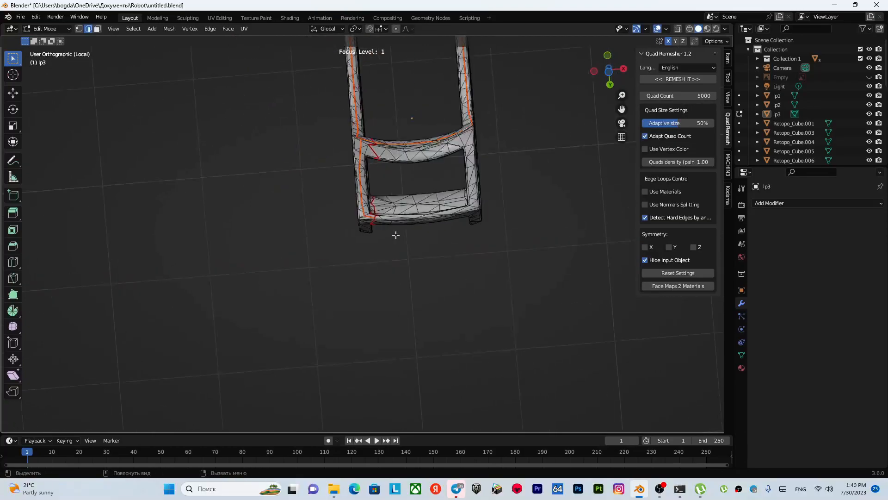
pyautogui.scroll(9, 414, 233)
pyautogui.scroll(-3, 214, 331)
pyautogui.moveTo(214, 331); pyautogui.dragTo(280, 317, button='middle')
pyautogui.press('k')
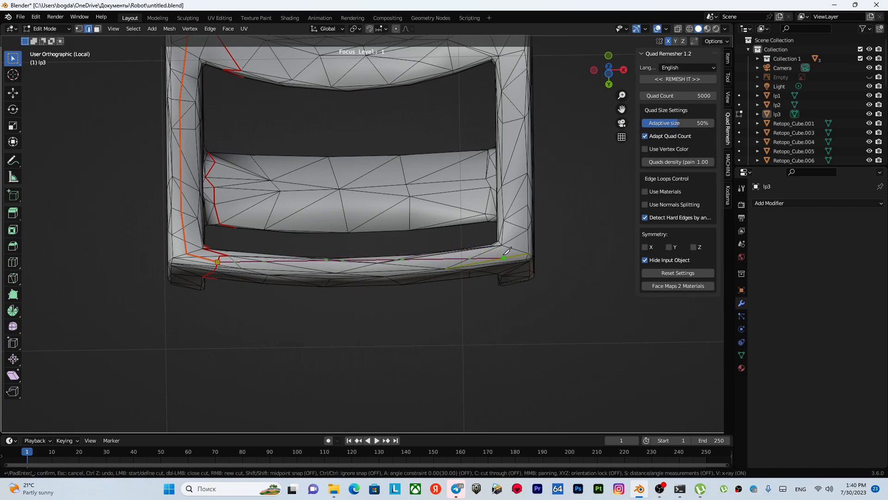
pyautogui.click(352, 268)
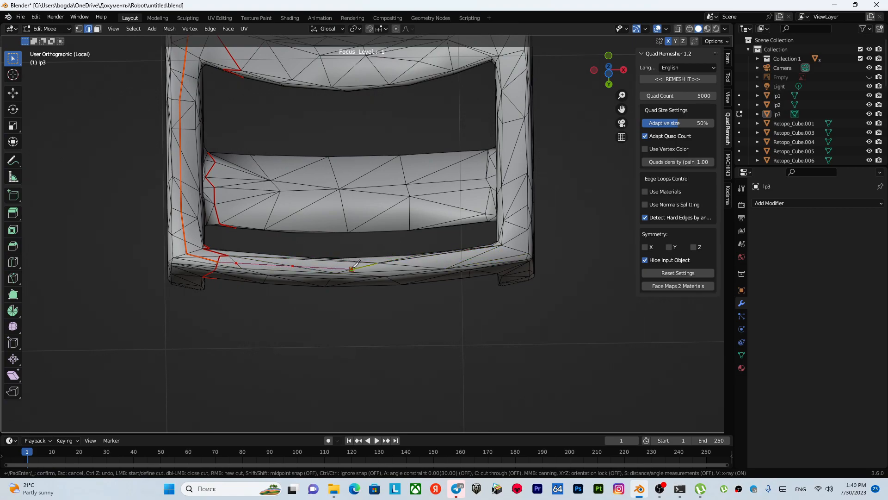
pyautogui.click(475, 255)
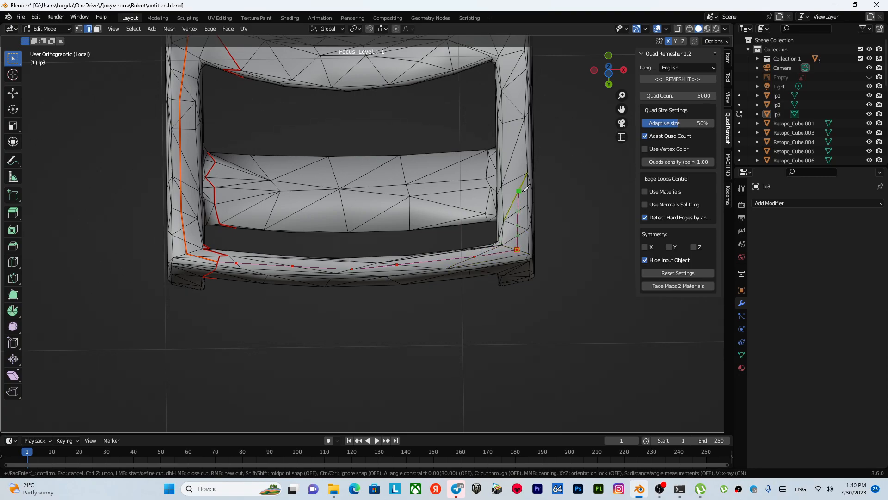
# Step: Continue the cut along the opposite side bar to the crossbar seam, and mark the whole new path as a seam
pyautogui.scroll(-4, 513, 190)
pyautogui.keyDown('shift'); pyautogui.moveTo(423, 197); pyautogui.dragTo(406, 247, button='middle'); pyautogui.keyUp('shift')
pyautogui.scroll(3, 407, 246)
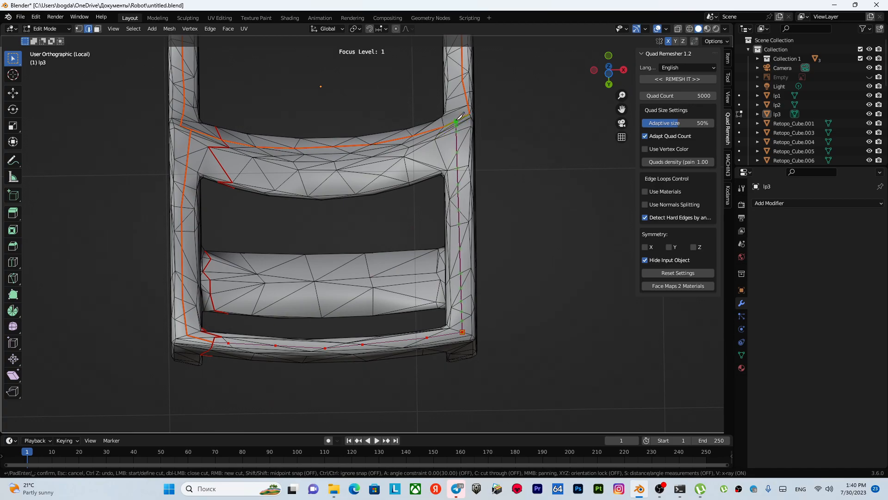
pyautogui.click(456, 122)
pyautogui.press('Return')
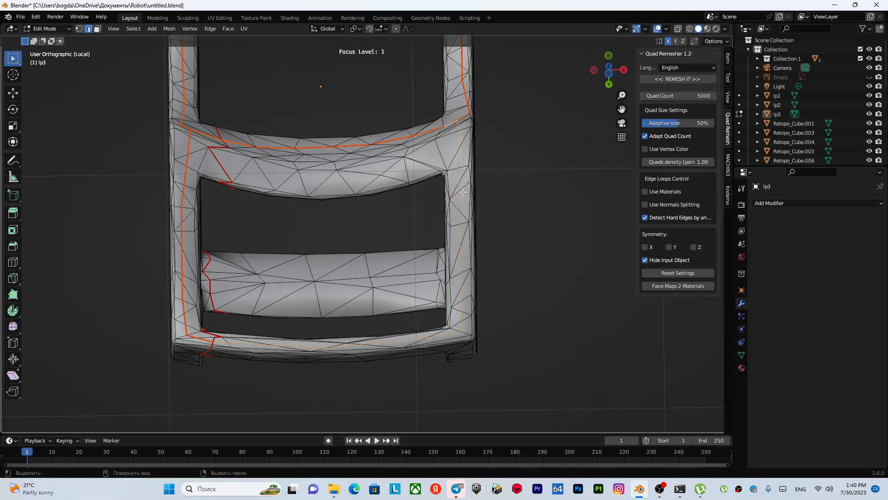
pyautogui.press('u')
pyautogui.click(462, 191)
# Step: Examine the frame's seam layout from several sides to find bars that still lack a lengthwise seam
pyautogui.scroll(-3, 440, 228)
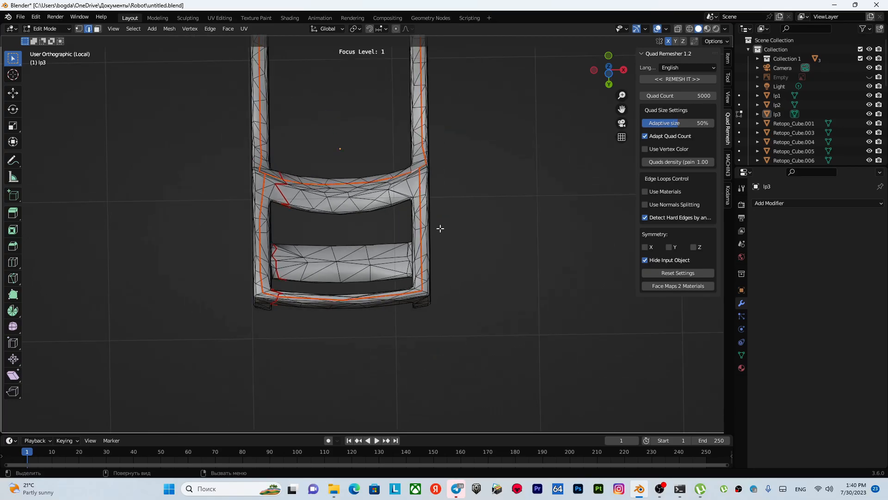
pyautogui.moveTo(507, 208); pyautogui.dragTo(295, 222, button='middle')
pyautogui.scroll(-3, 295, 222)
pyautogui.keyDown('shift'); pyautogui.moveTo(361, 313); pyautogui.dragTo(217, 121, button='middle'); pyautogui.keyUp('shift')
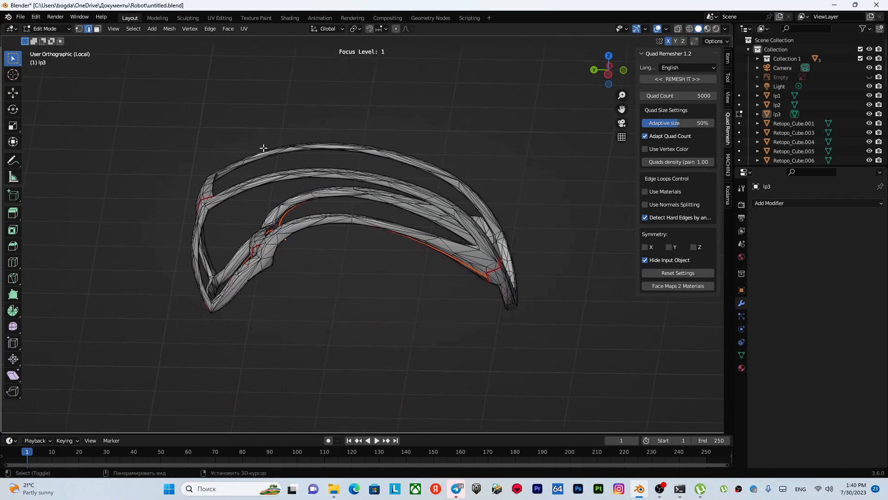
pyautogui.moveTo(277, 176); pyautogui.dragTo(240, 223, button='middle')
pyautogui.moveTo(306, 208); pyautogui.dragTo(364, 171, button='middle')
pyautogui.scroll(-2, 376, 172)
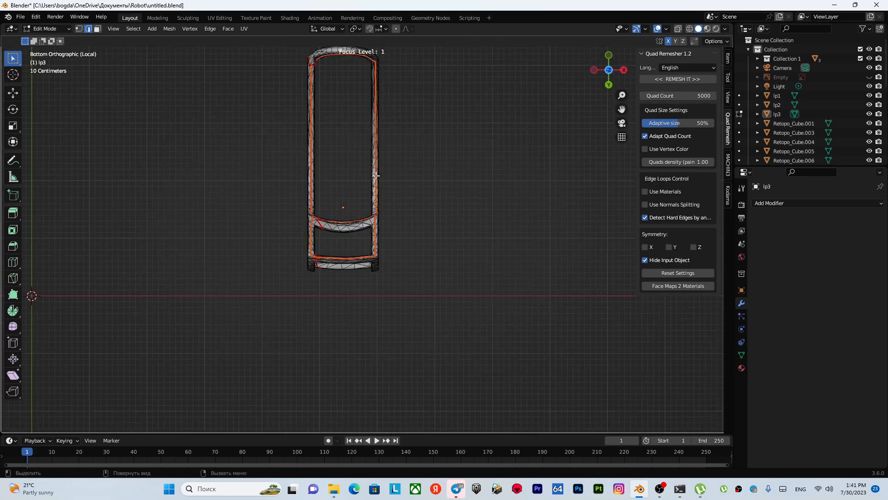
pyautogui.scroll(3, 327, 196)
pyautogui.moveTo(327, 196); pyautogui.dragTo(361, 270, button='middle')
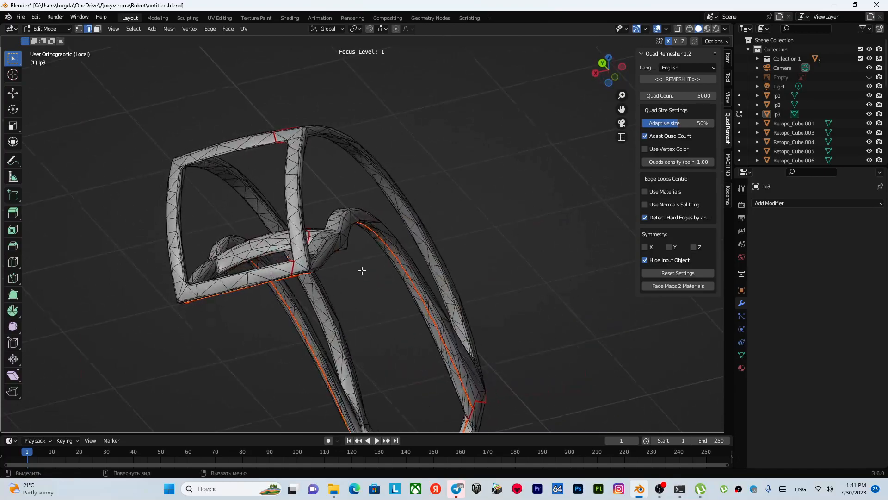
# Step: Knife-cut a line down the rectangular end frame's side bar from the top bar's seam to the lower corner
pyautogui.scroll(8, 413, 230)
pyautogui.scroll(-3, 407, 241)
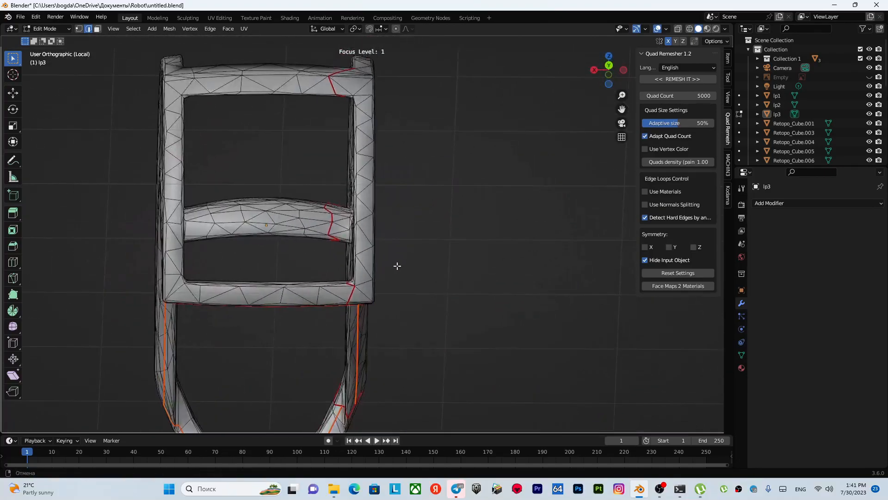
pyautogui.press('k')
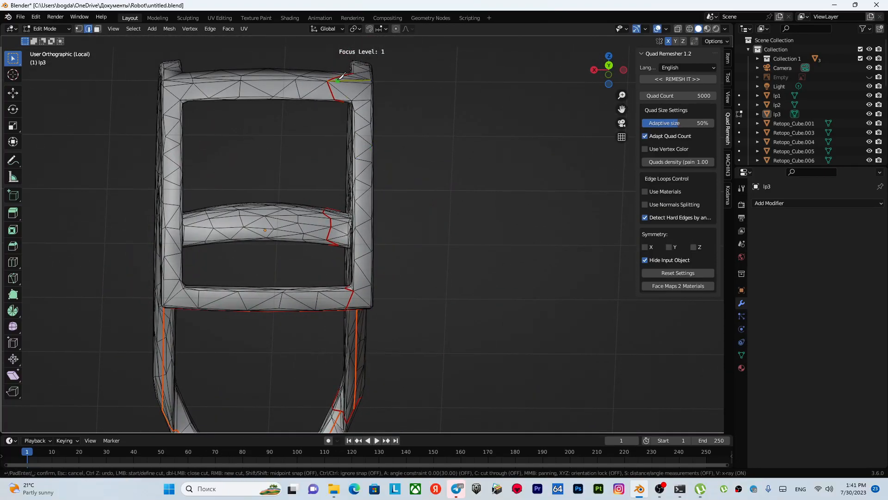
pyautogui.click(362, 92)
pyautogui.click(365, 254)
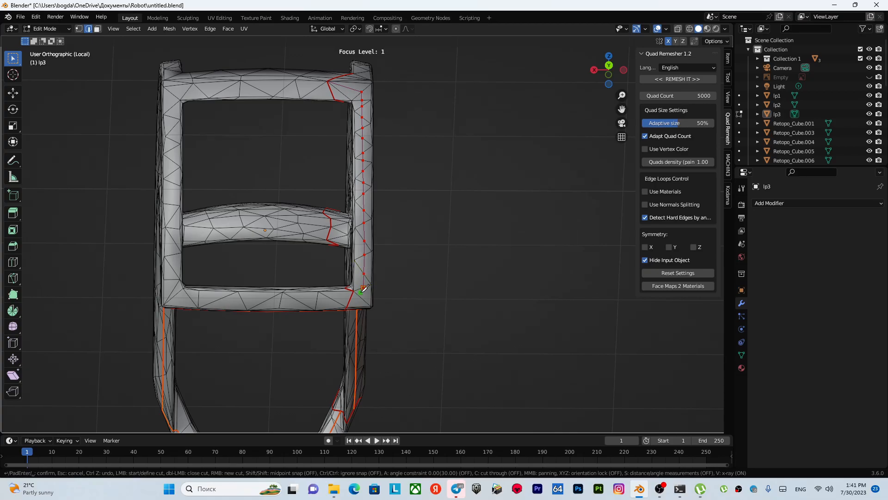
pyautogui.press('Return')
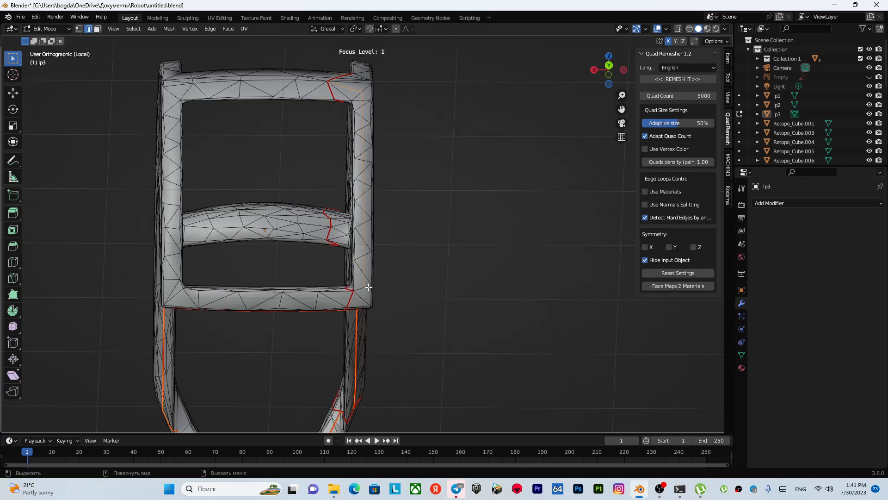
# Step: Mark the side bar's new cut as a seam and select the short edge linking it to the lower corner's seam
pyautogui.scroll(5, 369, 286)
pyautogui.keyDown('shift'); pyautogui.scroll(-5, 380, 254); pyautogui.keyUp('shift')
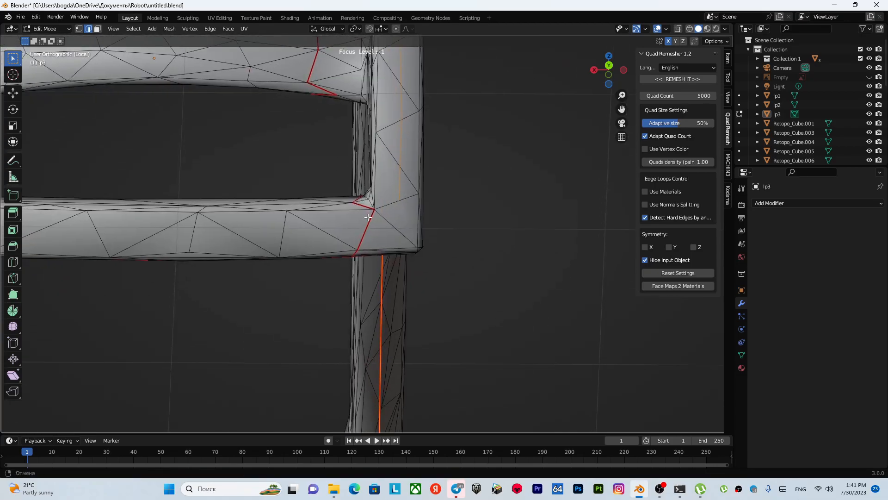
pyautogui.press('k')
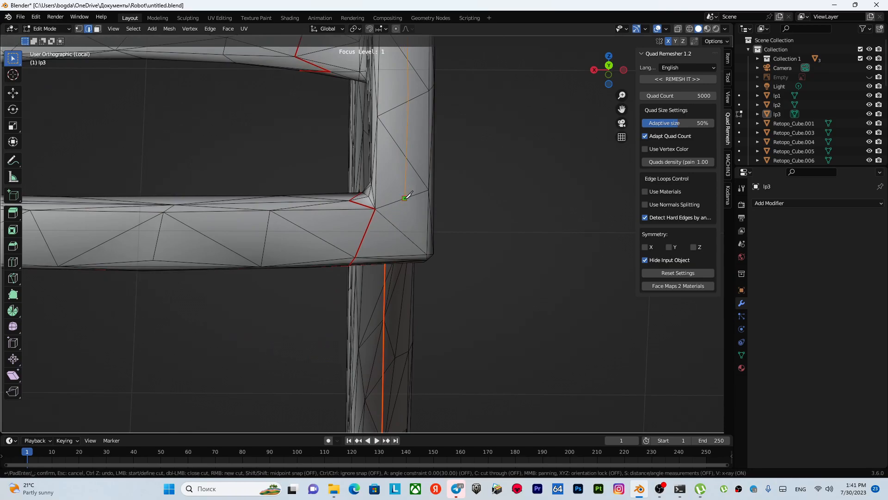
pyautogui.press('Escape')
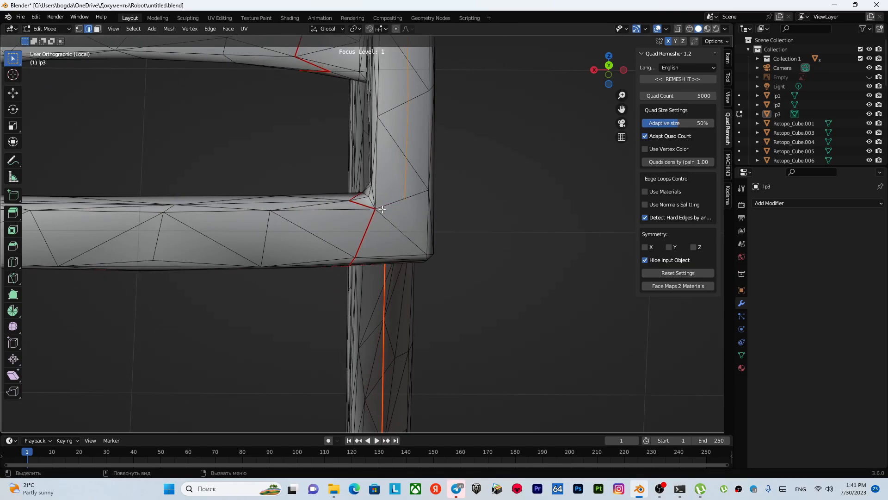
pyautogui.rightClick(406, 203)
pyautogui.click(406, 202)
pyautogui.scroll(2, 403, 212)
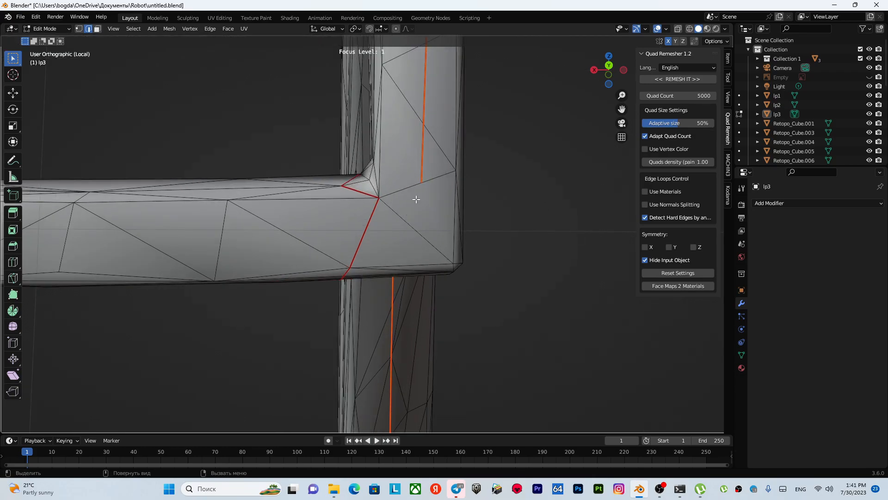
pyautogui.click(402, 190)
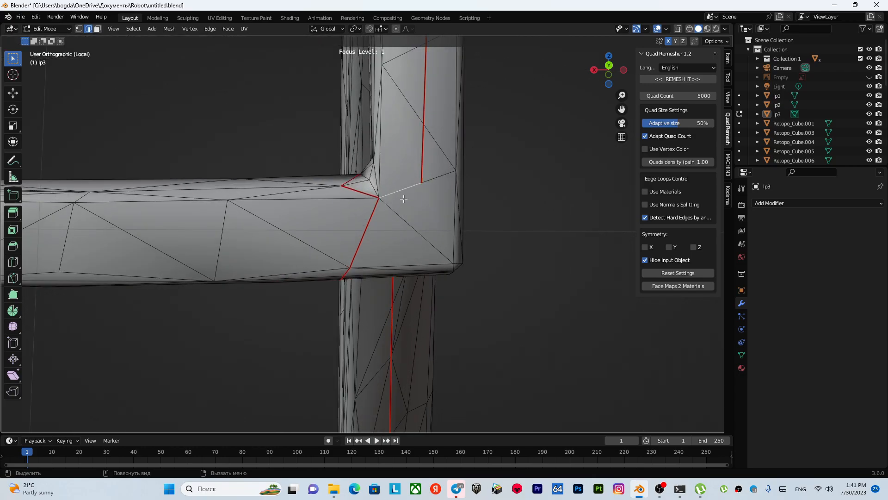
# Step: Select the chain of edges running lengthwise along the rectangular end frame's top bar from the corner seam to the opposite corner
pyautogui.scroll(-10, 403, 211)
pyautogui.moveTo(402, 213); pyautogui.dragTo(463, 241, button='middle')
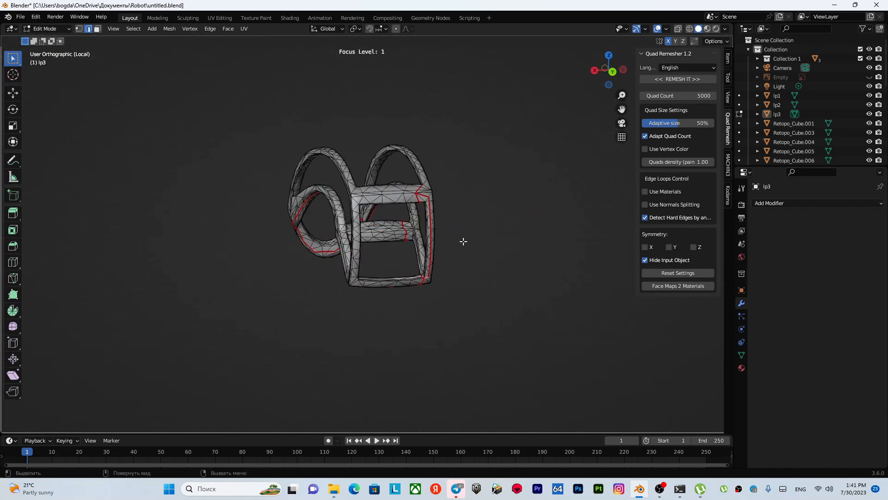
pyautogui.scroll(4, 464, 241)
pyautogui.scroll(2, 461, 236)
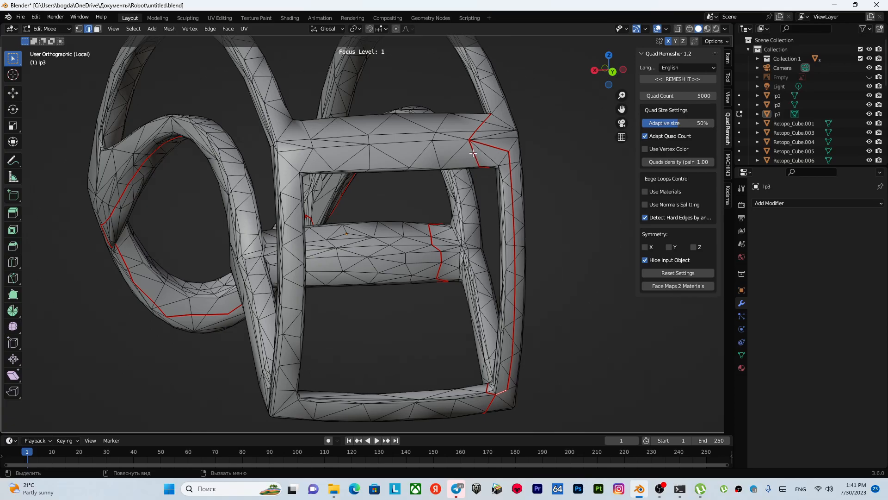
pyautogui.press('k')
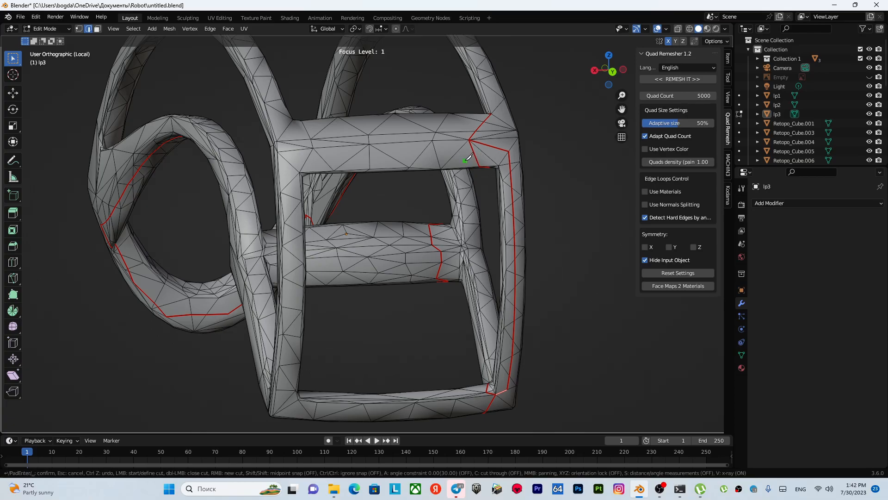
pyautogui.click(469, 138)
pyautogui.press('Escape')
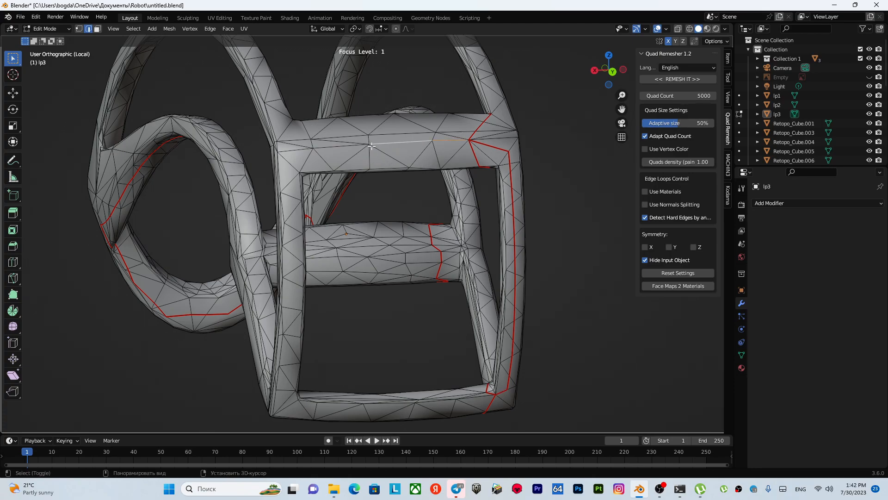
pyautogui.keyDown('shift'); pyautogui.moveTo(328, 167); pyautogui.dragTo(426, 143, button='middle'); pyautogui.keyUp('shift')
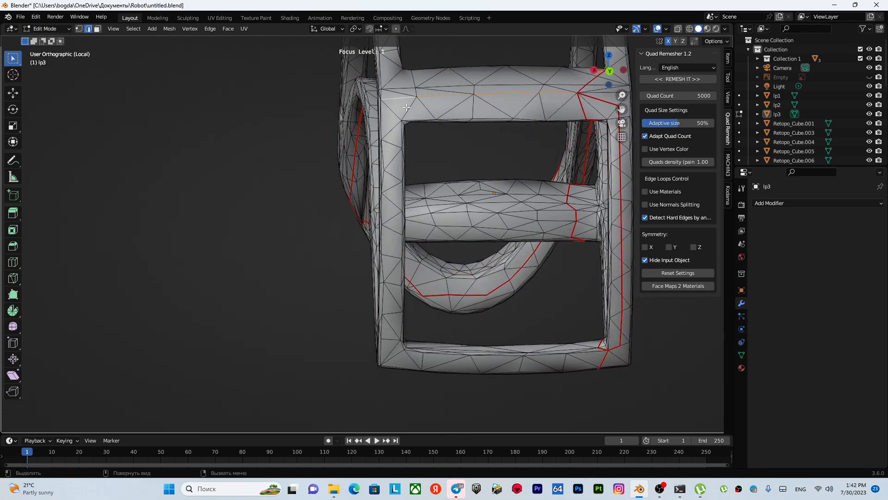
# Step: Knife-cut a line down the end frame's unseamed side bar and along its bottom bar to the opposite corner's seam
pyautogui.press('k')
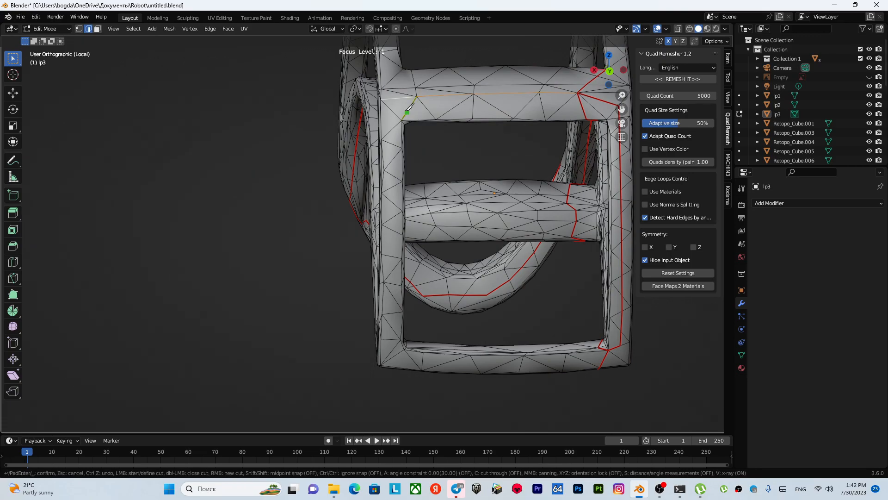
pyautogui.click(393, 216)
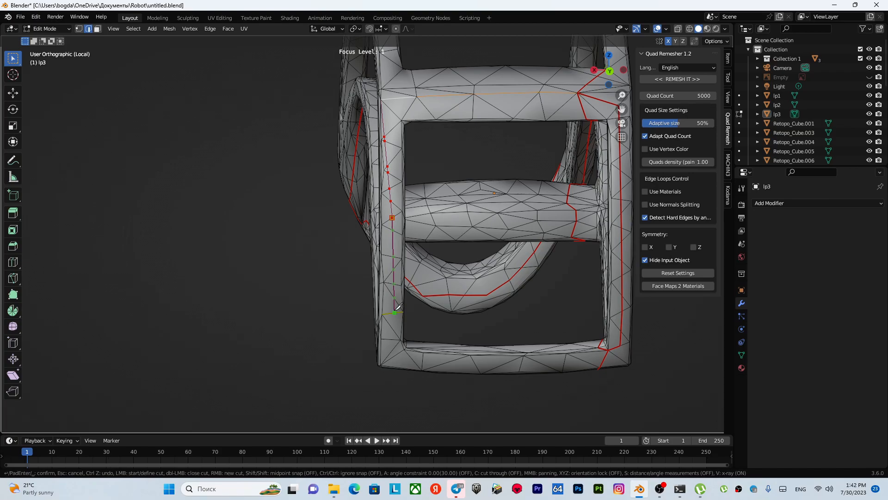
pyautogui.scroll(3, 392, 216)
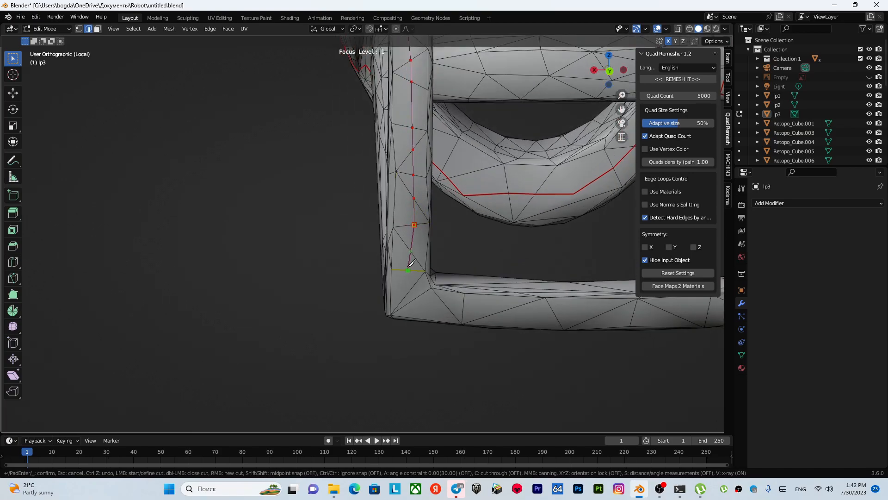
pyautogui.click(413, 300)
pyautogui.click(510, 308)
pyautogui.keyDown('shift'); pyautogui.moveTo(552, 312); pyautogui.dragTo(265, 252, button='middle'); pyautogui.keyUp('shift')
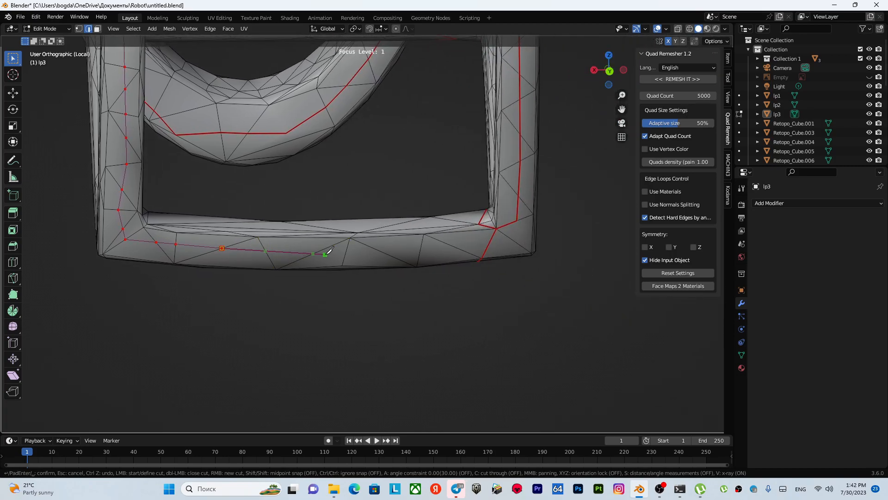
pyautogui.click(325, 249)
pyautogui.click(378, 250)
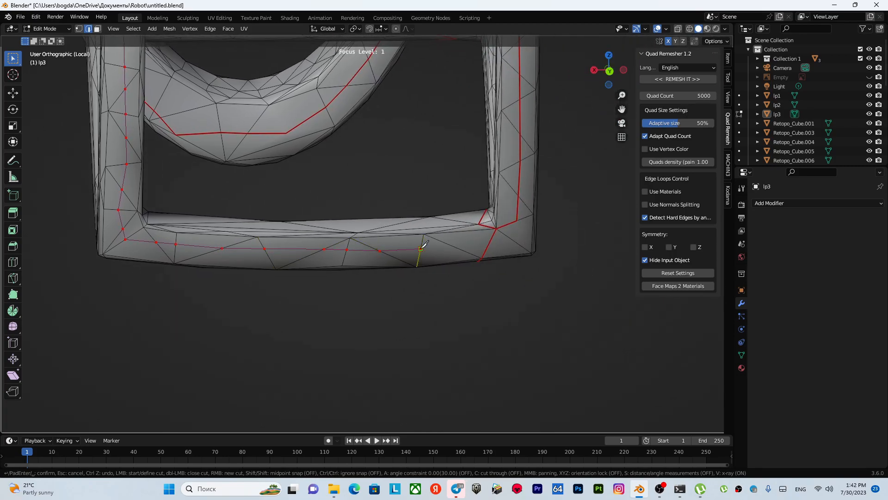
pyautogui.press('Return')
# Step: Mark the new path along the end frame's side and bottom bars as a seam
pyautogui.rightClick(479, 240)
pyautogui.click(478, 240)
pyautogui.scroll(-3, 381, 222)
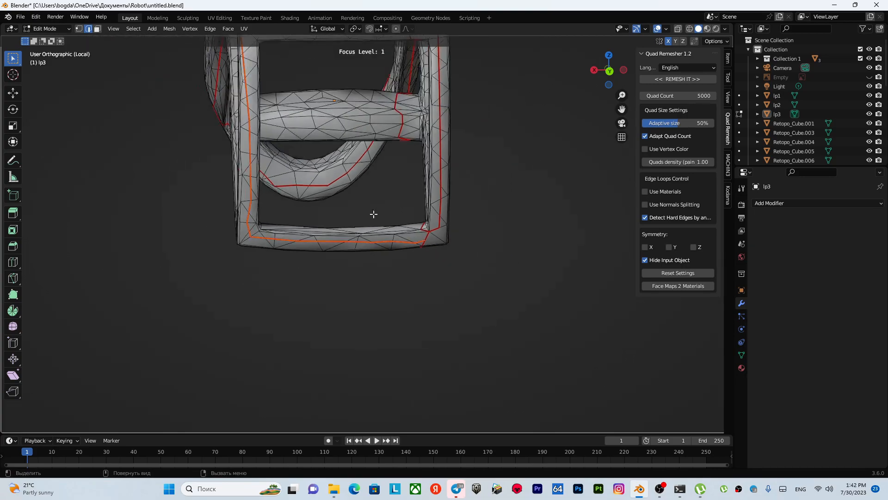
# Step: Select the entire lp3 frame mesh with X-ray enabled and unwrap its UVs
pyautogui.keyDown('shift'); pyautogui.moveTo(262, 131); pyautogui.dragTo(296, 290, button='middle'); pyautogui.keyUp('shift')
pyautogui.moveTo(364, 208); pyautogui.dragTo(344, 194, button='middle')
pyautogui.moveTo(348, 255); pyautogui.dragTo(389, 274, button='middle')
pyautogui.scroll(-1, 388, 274)
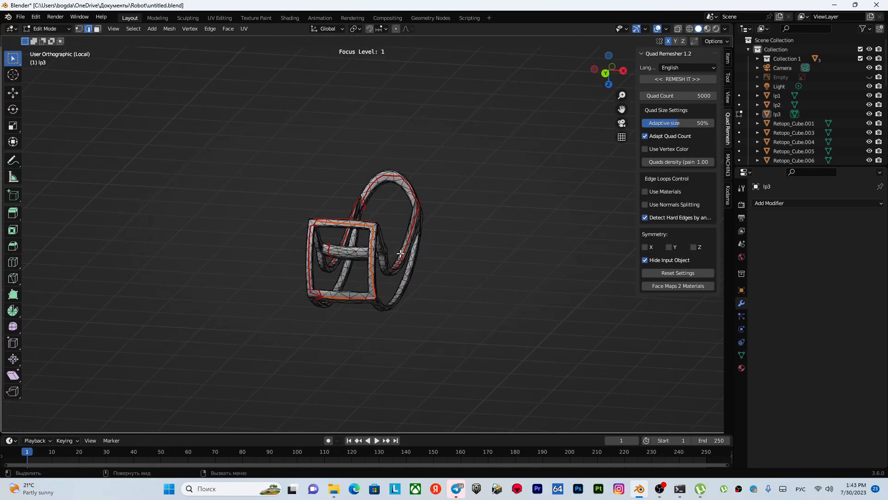
pyautogui.hotkey('alt', 'z')
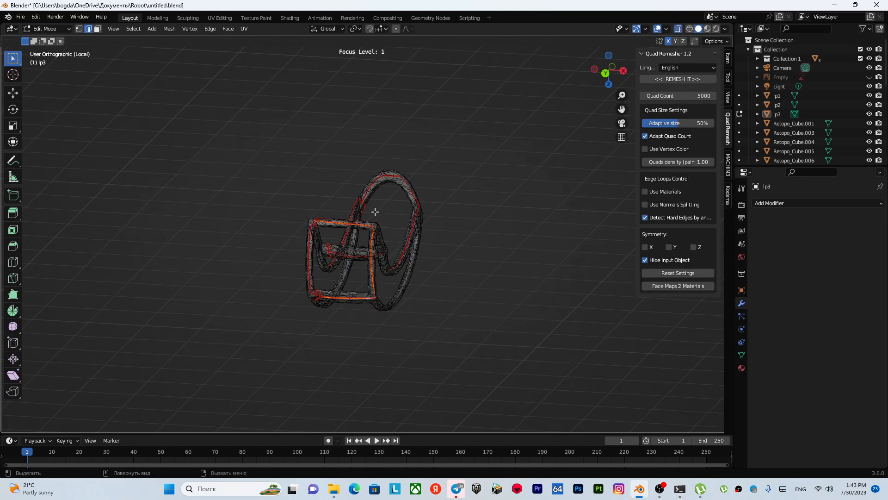
pyautogui.moveTo(234, 132); pyautogui.dragTo(520, 359)
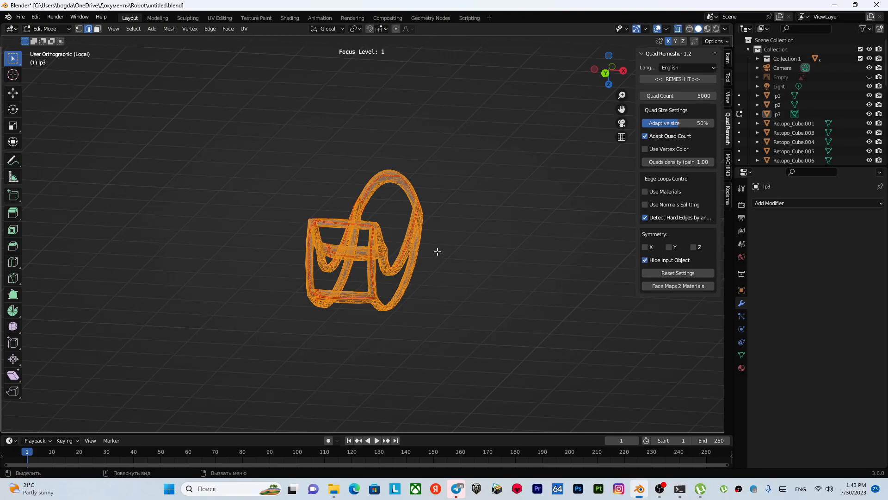
pyautogui.press('u')
pyautogui.click(408, 152)
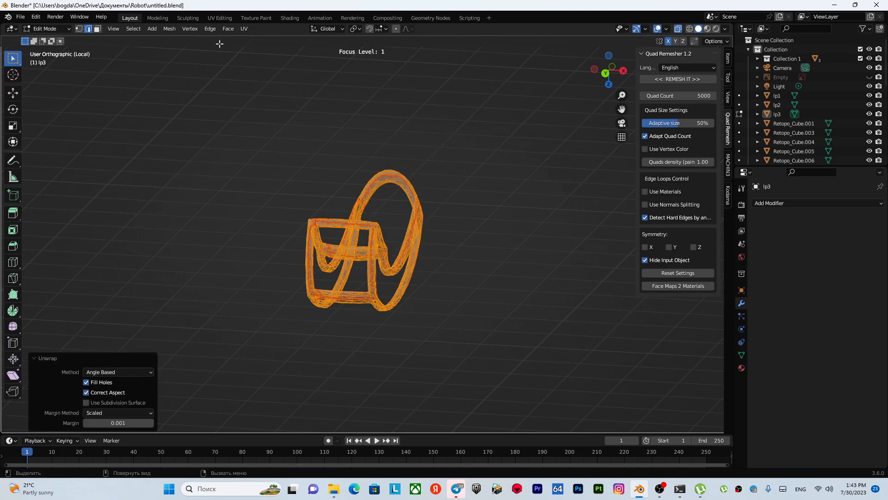
# Step: Examine the unwrapped frame's UV islands in the UV Editing workspace for distortion, and return to the Layout workspace
pyautogui.click(220, 19)
pyautogui.scroll(3, 222, 260)
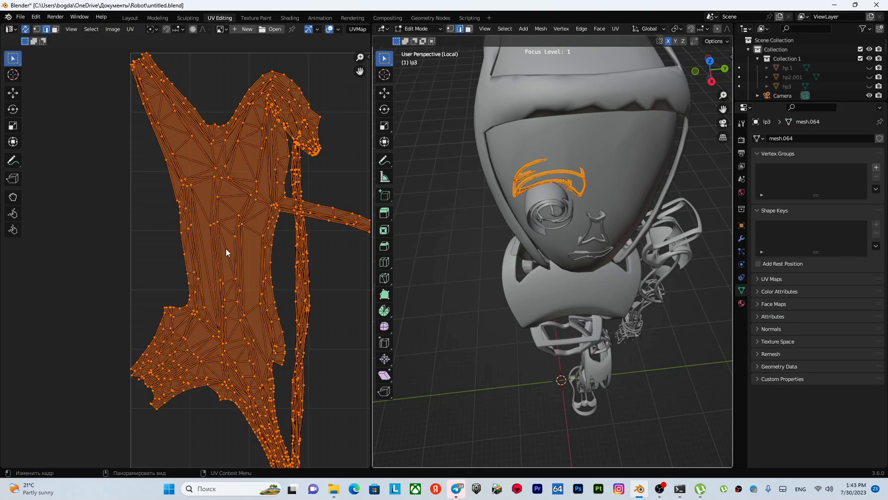
pyautogui.scroll(-1, 226, 249)
pyautogui.moveTo(231, 251); pyautogui.dragTo(158, 230, button='middle')
pyautogui.scroll(4, 190, 257)
pyautogui.moveTo(303, 252); pyautogui.dragTo(236, 303, button='middle')
pyautogui.scroll(-5, 182, 297)
pyautogui.click(123, 18)
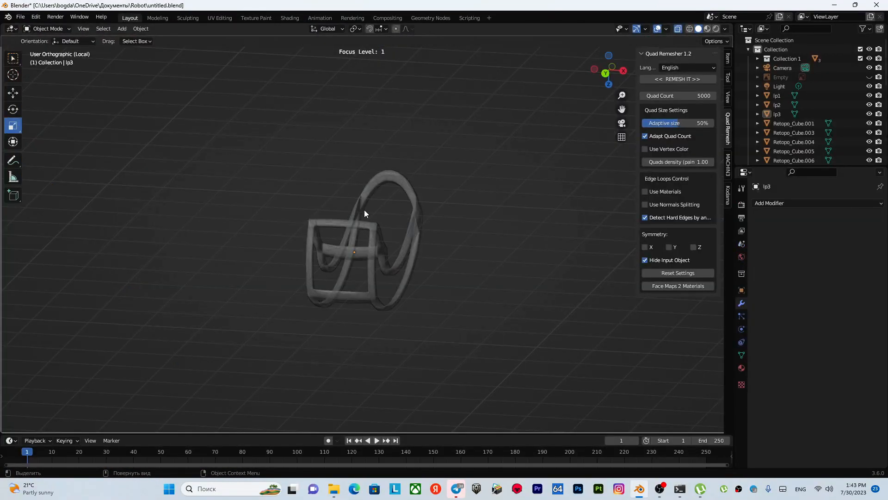
# Step: Turn off X-ray, clear all seams from the whole lp3 mesh in Edit Mode, and return to Object Mode
pyautogui.scroll(2, 365, 222)
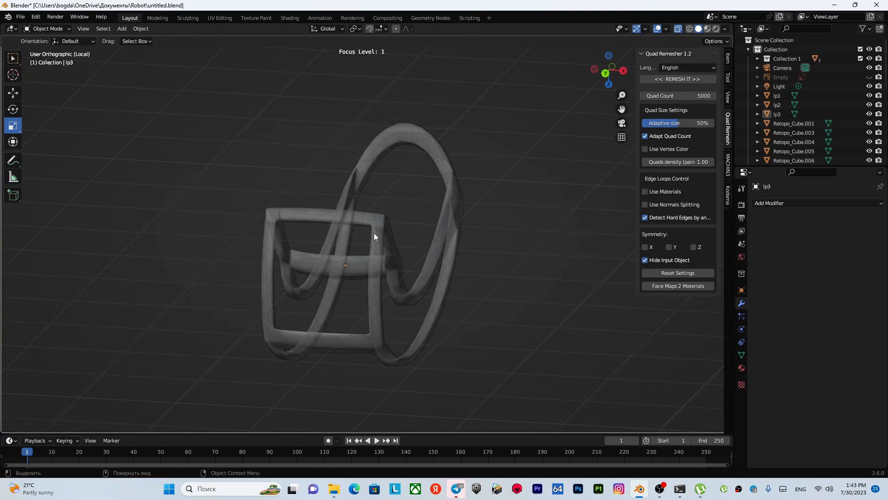
pyautogui.click(373, 235)
pyautogui.hotkey('alt', 'z')
pyautogui.moveTo(396, 250); pyautogui.dragTo(340, 267, button='middle')
pyautogui.press('Tab')
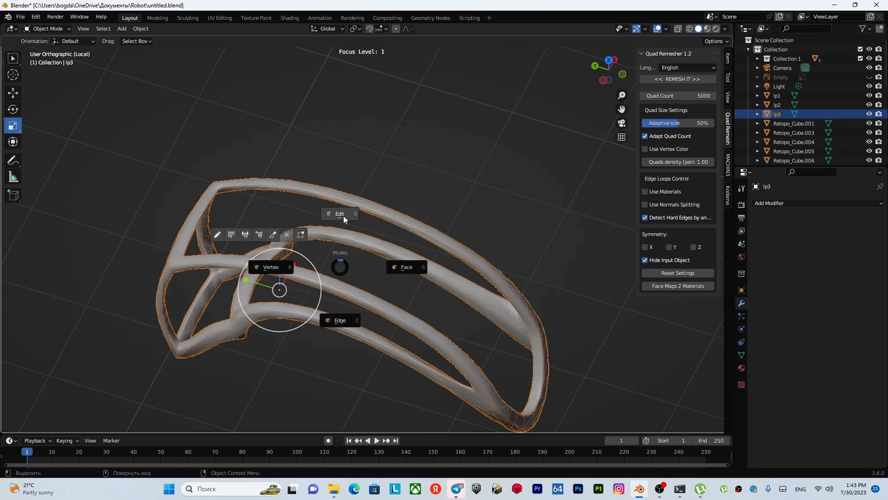
pyautogui.click(342, 215)
pyautogui.moveTo(343, 218); pyautogui.dragTo(297, 268, button='middle')
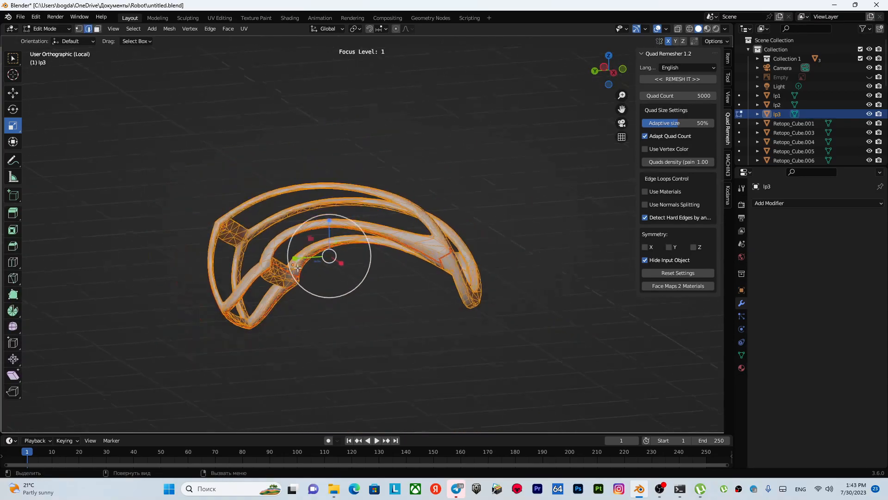
pyautogui.press('u')
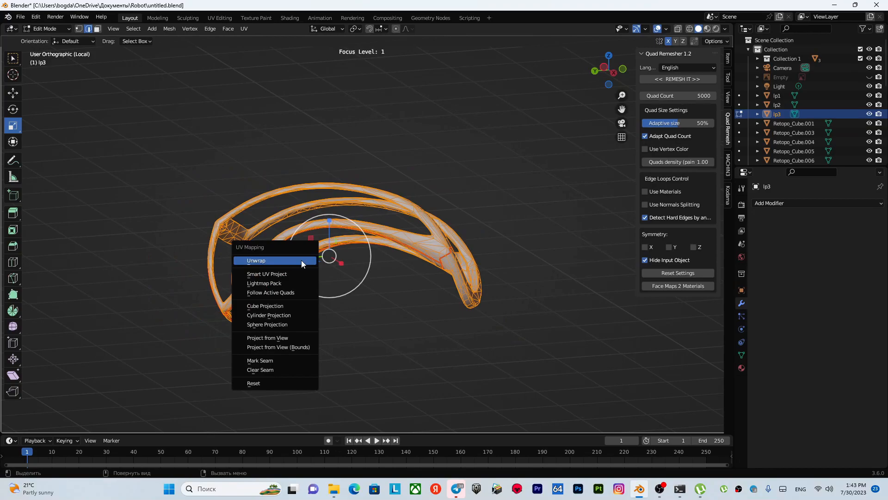
pyautogui.click(277, 369)
pyautogui.click(317, 139)
pyautogui.press('Tab')
pyautogui.click(301, 126)
# Step: Examine the frame's bars and joints from the back, side and above to plan a new seam layout
pyautogui.moveTo(271, 169); pyautogui.dragTo(336, 228, button='middle')
pyautogui.scroll(-2, 309, 145)
pyautogui.scroll(4, 336, 228)
pyautogui.keyDown('shift'); pyautogui.moveTo(321, 147); pyautogui.dragTo(369, 347, button='middle'); pyautogui.keyUp('shift')
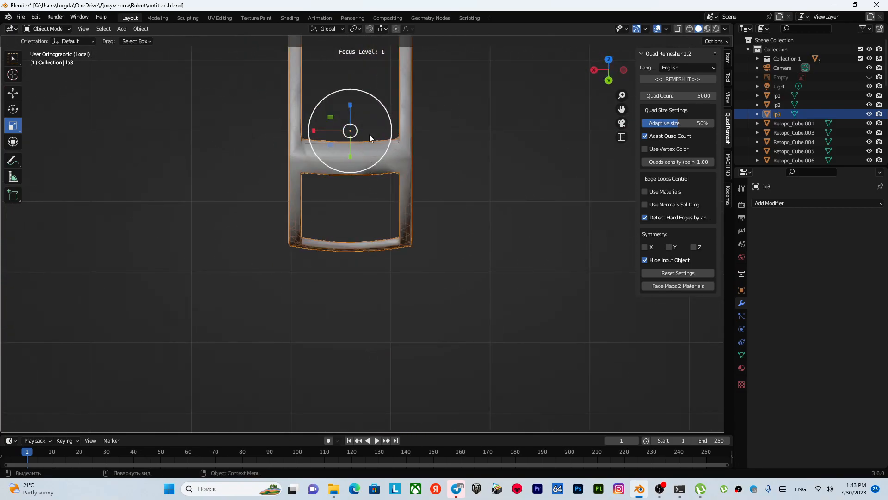
pyautogui.press('KP_Decimal')
pyautogui.moveTo(316, 225); pyautogui.dragTo(454, 212, button='middle')
pyautogui.scroll(4, 412, 198)
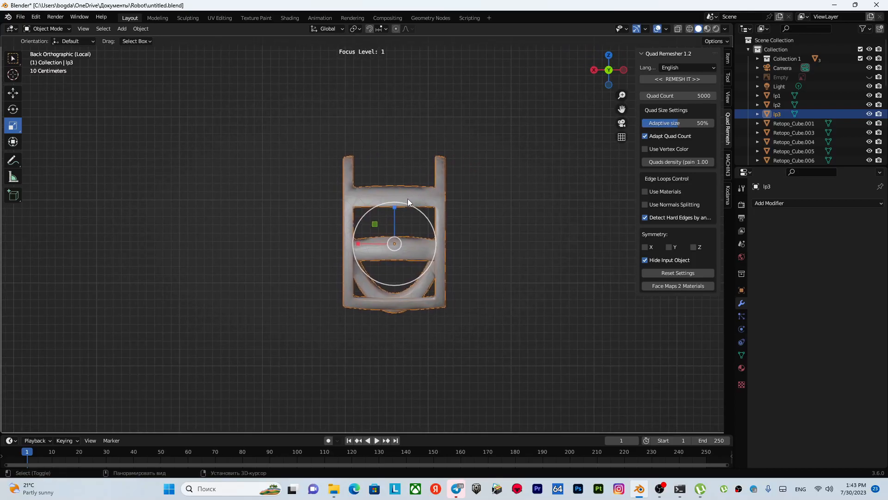
pyautogui.moveTo(391, 242); pyautogui.dragTo(421, 269, button='middle')
pyautogui.scroll(-4, 421, 269)
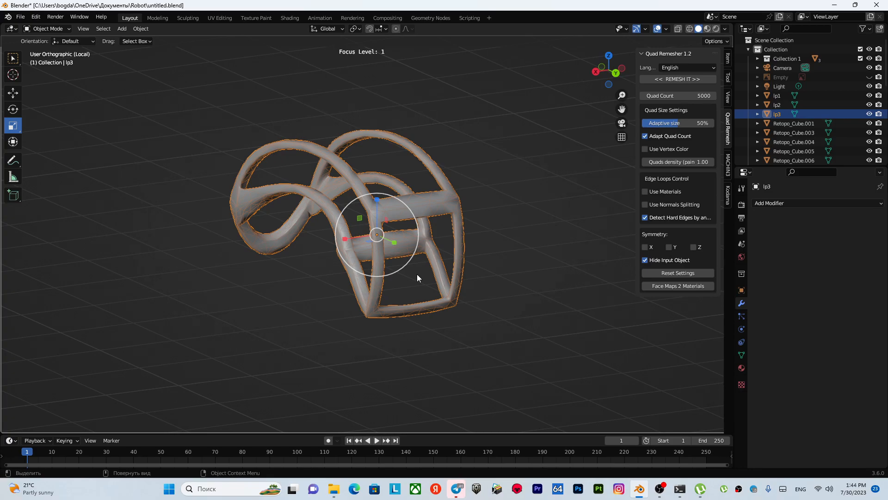
pyautogui.click(549, 212)
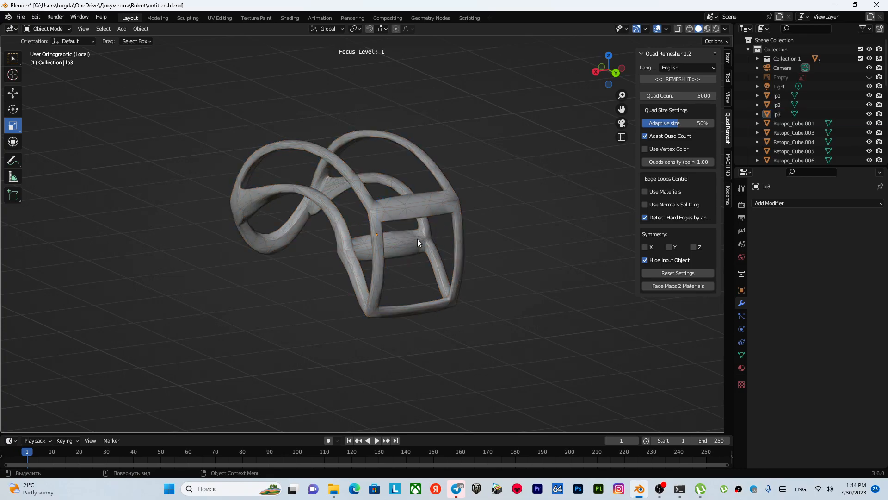
pyautogui.moveTo(421, 231); pyautogui.dragTo(380, 230, button='middle')
pyautogui.scroll(4, 379, 229)
pyautogui.keyDown('shift'); pyautogui.moveTo(401, 196); pyautogui.dragTo(405, 329, button='middle'); pyautogui.keyUp('shift')
pyautogui.scroll(4, 396, 217)
pyautogui.scroll(-4, 398, 217)
pyautogui.moveTo(409, 262); pyautogui.dragTo(410, 313, button='middle')
pyautogui.keyDown('alt'); pyautogui.moveTo(421, 279); pyautogui.dragTo(417, 287, button='middle'); pyautogui.keyUp('alt')
pyautogui.keyDown('shift'); pyautogui.moveTo(398, 213); pyautogui.dragTo(359, 145, button='middle'); pyautogui.keyUp('shift')
pyautogui.scroll(8, 407, 268)
# Step: Enter Edit Mode on lp3 and select the first connected edges running across the middle of the inner crossbar
pyautogui.click(396, 159)
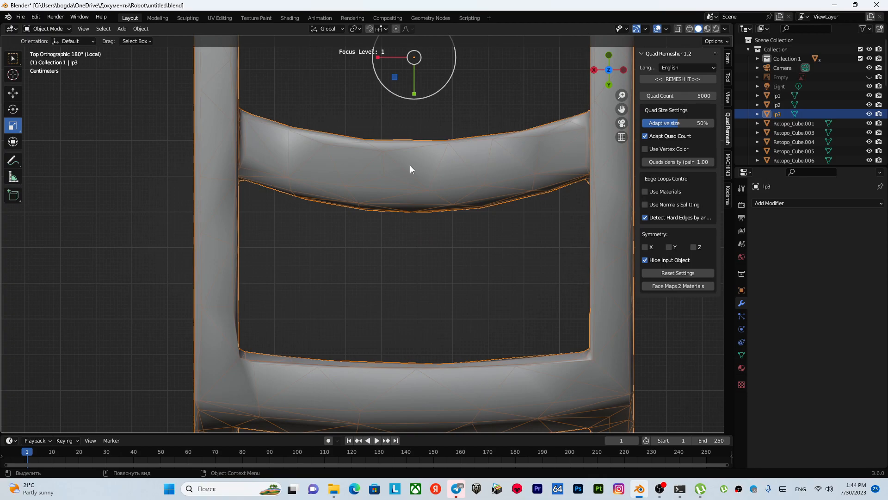
pyautogui.hotkey('ctrl', 'Tab')
pyautogui.click(405, 134)
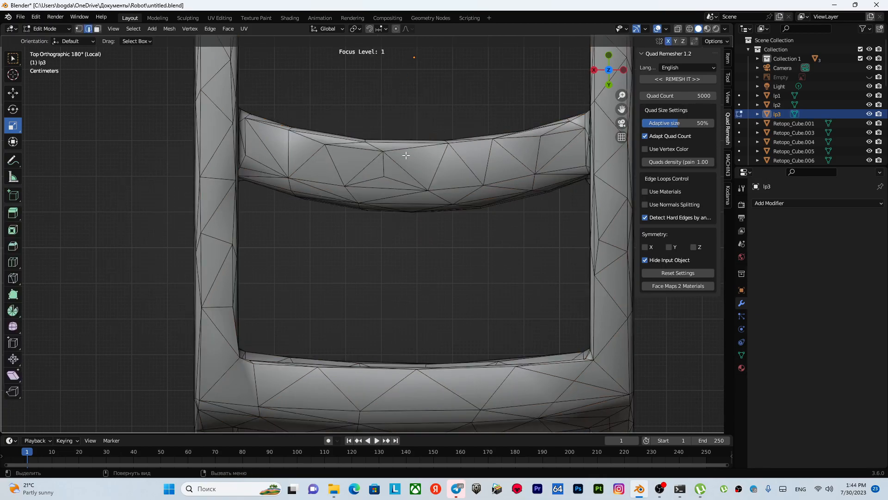
pyautogui.scroll(3, 424, 103)
pyautogui.keyDown('shift'); pyautogui.moveTo(453, 249); pyautogui.dragTo(440, 327, button='middle'); pyautogui.keyUp('shift')
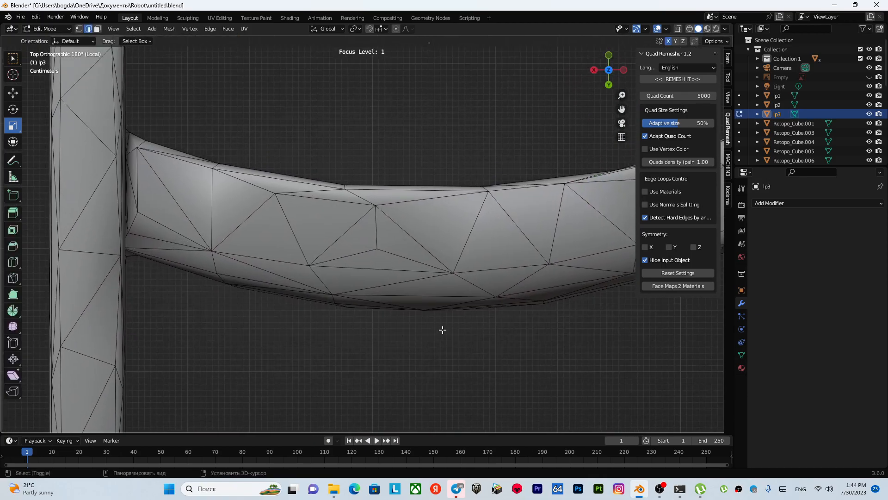
pyautogui.scroll(2, 430, 236)
pyautogui.click(435, 234)
pyautogui.moveTo(478, 286); pyautogui.dragTo(460, 254, button='middle')
pyautogui.scroll(-6, 457, 264)
pyautogui.moveTo(460, 315); pyautogui.dragTo(365, 282, button='middle')
pyautogui.press('w')
pyautogui.scroll(8, 419, 228)
pyautogui.keyDown('shift'); pyautogui.click(365, 276); pyautogui.keyUp('shift')
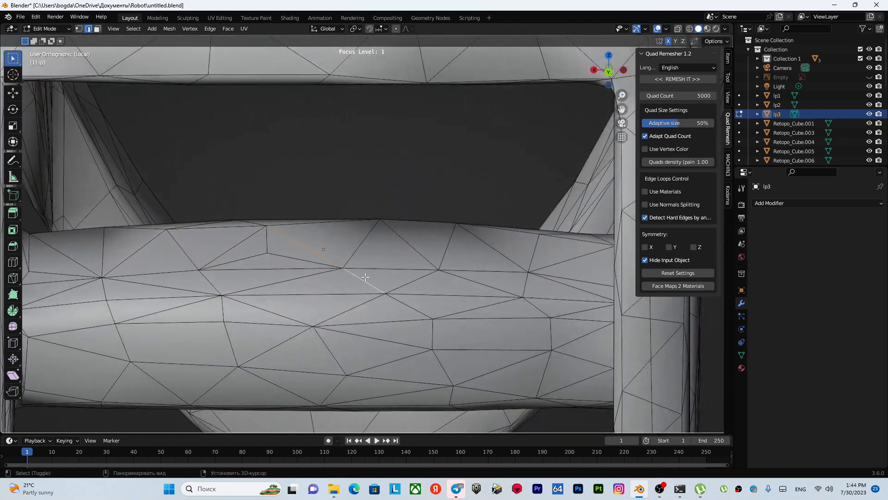
# Step: Extend the edge selection into a closed ring around the inner crossbar's middle and mark it as a seam
pyautogui.keyDown('ctrl'); pyautogui.moveTo(334, 392); pyautogui.dragTo(374, 306, button='middle'); pyautogui.keyUp('ctrl')
pyautogui.moveTo(374, 305); pyautogui.dragTo(377, 195, button='middle')
pyautogui.scroll(7, 390, 287)
pyautogui.moveTo(374, 260); pyautogui.dragTo(343, 264, button='middle')
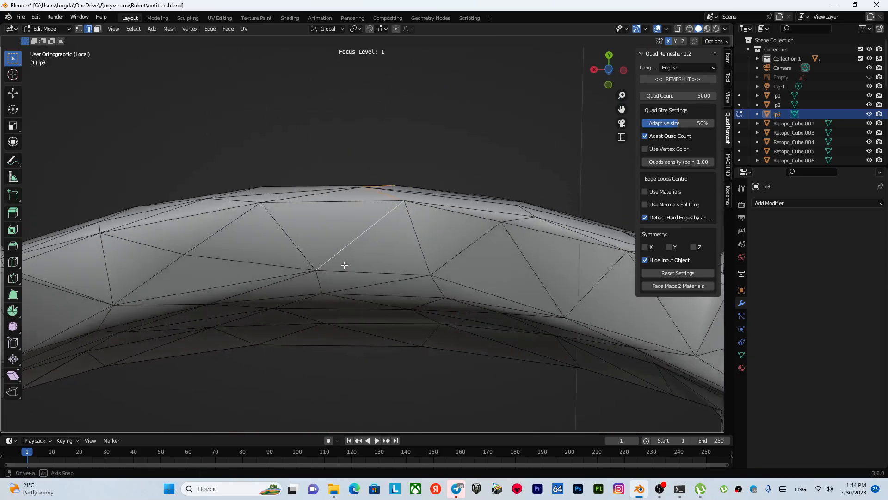
pyautogui.scroll(5, 343, 264)
pyautogui.moveTo(353, 309); pyautogui.dragTo(423, 251, button='middle')
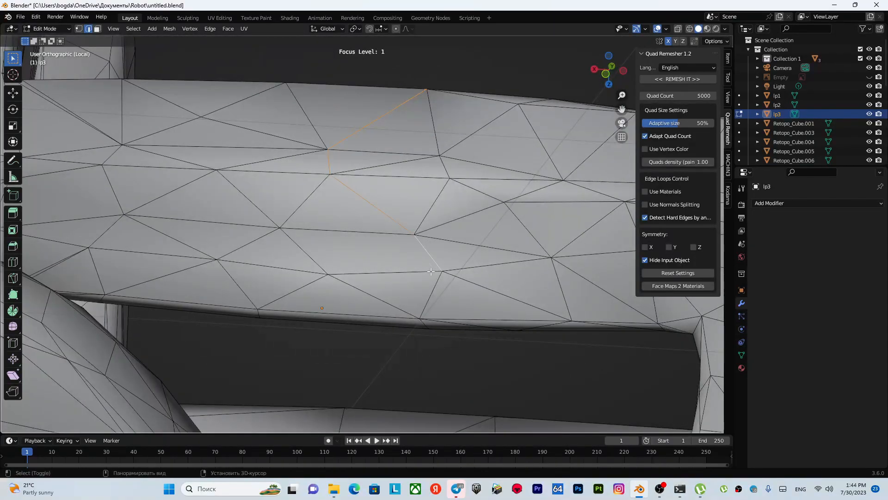
pyautogui.moveTo(432, 289); pyautogui.dragTo(413, 239, button='middle')
pyautogui.scroll(3, 413, 239)
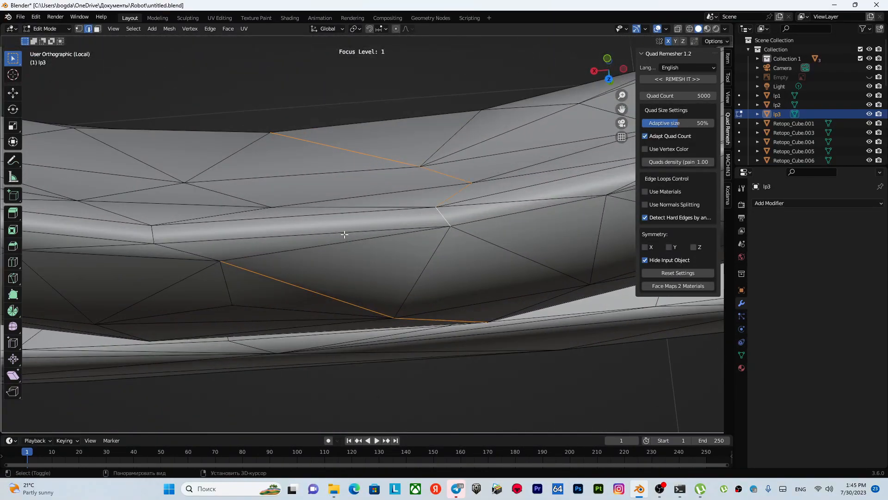
pyautogui.keyDown('shift'); pyautogui.moveTo(290, 236); pyautogui.dragTo(372, 219, button='middle'); pyautogui.keyUp('shift')
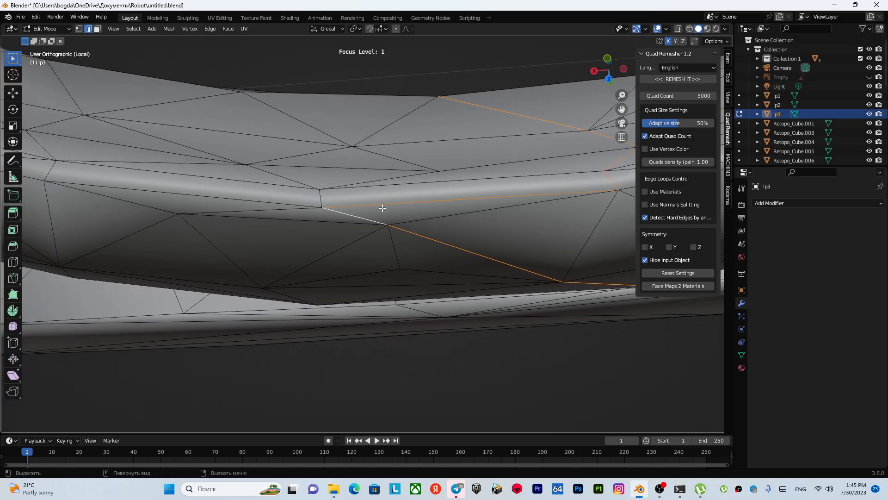
pyautogui.press('u')
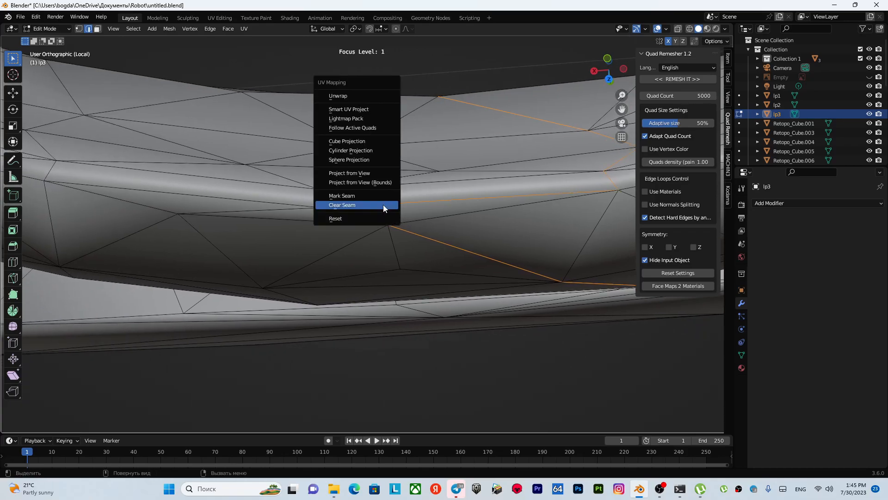
pyautogui.click(387, 194)
pyautogui.scroll(-5, 356, 239)
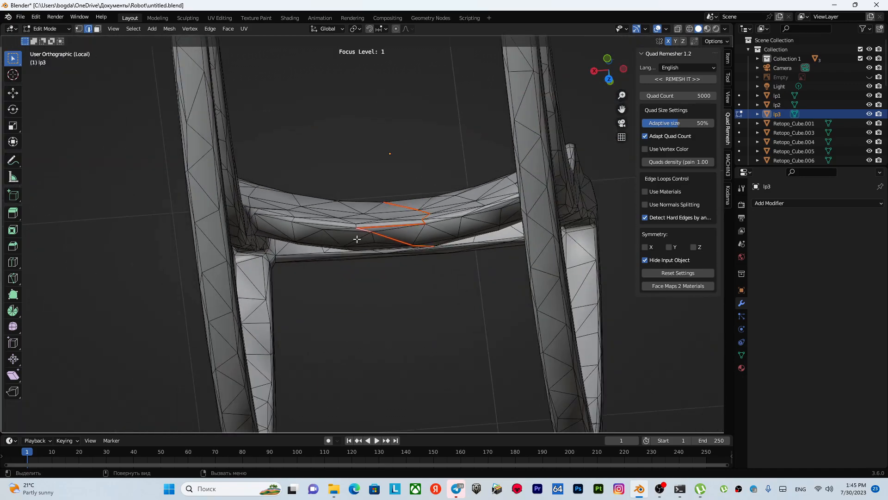
# Step: Select the first connected edges running across the middle of the frame's wide outer crossbar
pyautogui.scroll(-4, 356, 239)
pyautogui.moveTo(370, 181); pyautogui.dragTo(369, 260, button='middle')
pyautogui.scroll(7, 368, 278)
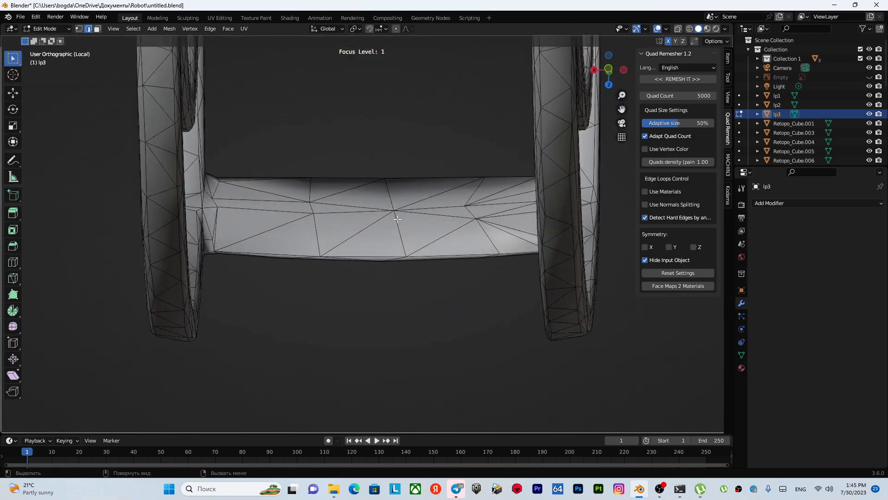
pyautogui.scroll(4, 397, 225)
pyautogui.keyDown('shift'); pyautogui.click(421, 140); pyautogui.keyUp('shift')
pyautogui.moveTo(432, 303); pyautogui.dragTo(389, 260, button='middle')
pyautogui.scroll(3, 440, 278)
pyautogui.moveTo(403, 295); pyautogui.dragTo(416, 237, button='middle')
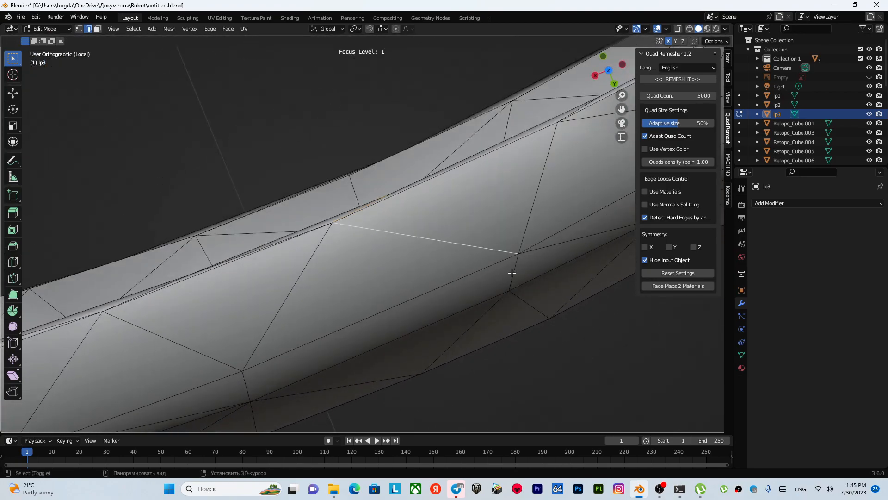
pyautogui.scroll(-3, 490, 302)
pyautogui.moveTo(421, 305); pyautogui.dragTo(439, 279, button='middle')
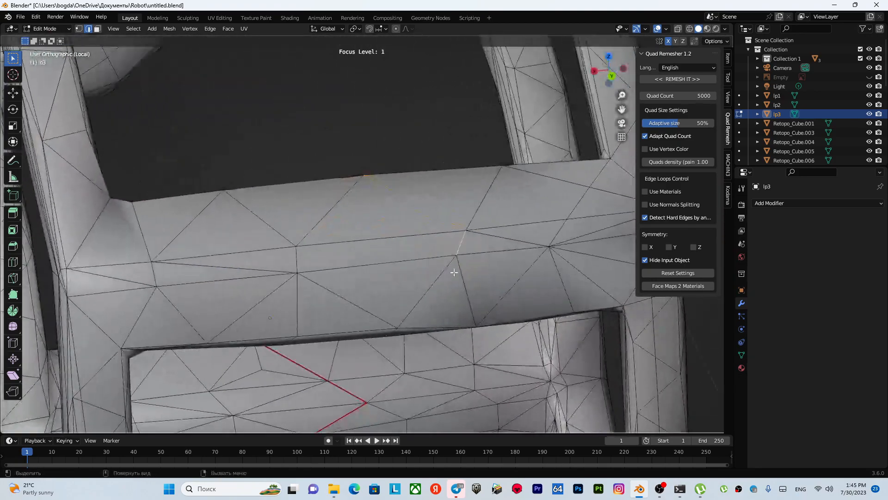
pyautogui.keyDown('shift'); pyautogui.moveTo(398, 320); pyautogui.dragTo(368, 178, button='middle'); pyautogui.keyUp('shift')
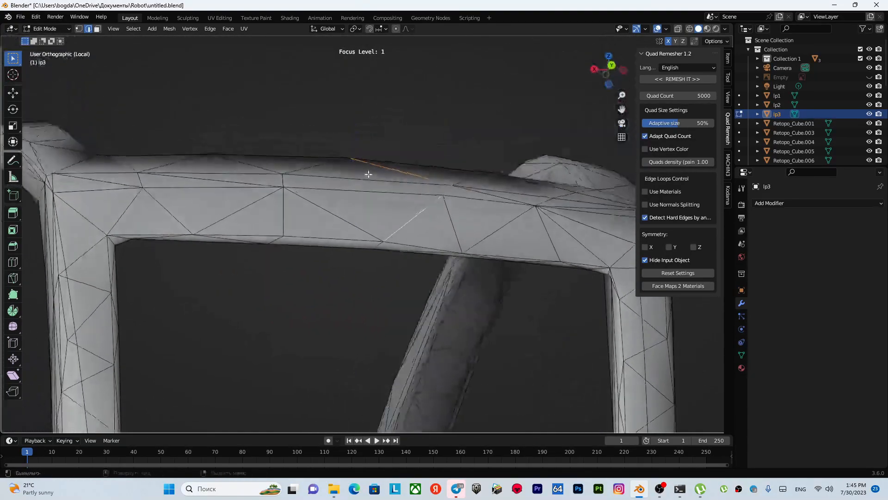
# Step: Extend the edge selection into a closed ring around the outer crossbar's middle and mark it as a seam
pyautogui.scroll(9, 395, 251)
pyautogui.scroll(-8, 411, 280)
pyautogui.moveTo(413, 291); pyautogui.dragTo(366, 370, button='middle')
pyautogui.scroll(-1, 368, 238)
pyautogui.moveTo(366, 300); pyautogui.dragTo(353, 237, button='middle')
pyautogui.keyDown('shift'); pyautogui.moveTo(368, 355); pyautogui.dragTo(369, 280, button='middle'); pyautogui.keyUp('shift')
pyautogui.scroll(7, 369, 280)
pyautogui.keyDown('shift'); pyautogui.moveTo(394, 369); pyautogui.dragTo(374, 251, button='middle'); pyautogui.keyUp('shift')
pyautogui.scroll(4, 381, 141)
pyautogui.scroll(-5, 382, 142)
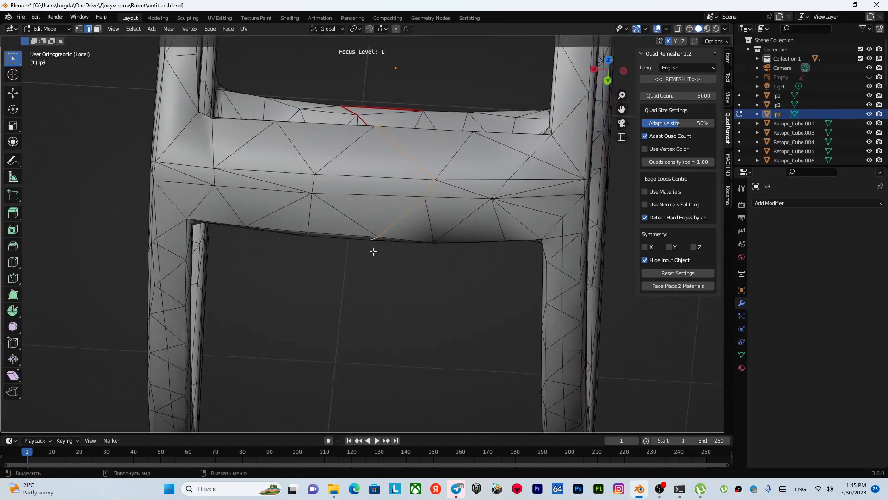
pyautogui.rightClick(385, 240)
pyautogui.click(377, 235)
# Step: Select the first connected edges across the middle of the U-shaped bar at the frame's opposite end
pyautogui.scroll(-6, 386, 236)
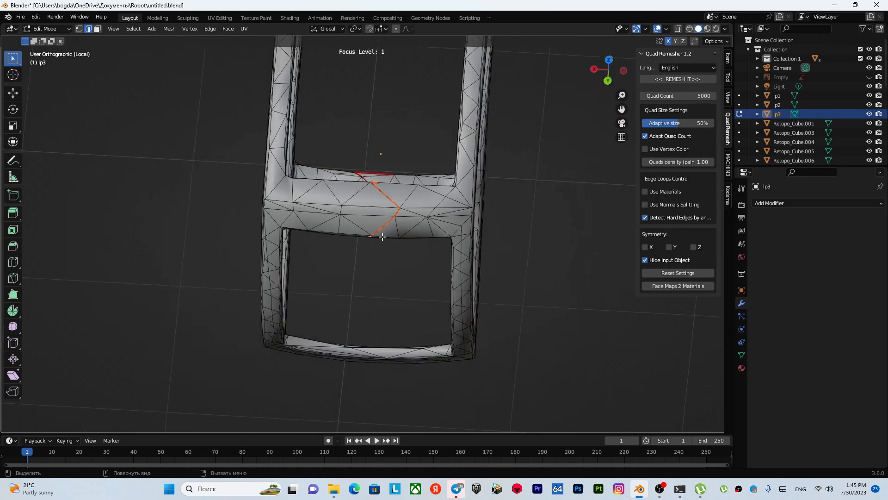
pyautogui.moveTo(386, 236); pyautogui.dragTo(502, 218, button='middle')
pyautogui.keyDown('shift'); pyautogui.moveTo(442, 219); pyautogui.dragTo(349, 226, button='middle'); pyautogui.keyUp('shift')
pyautogui.scroll(7, 348, 224)
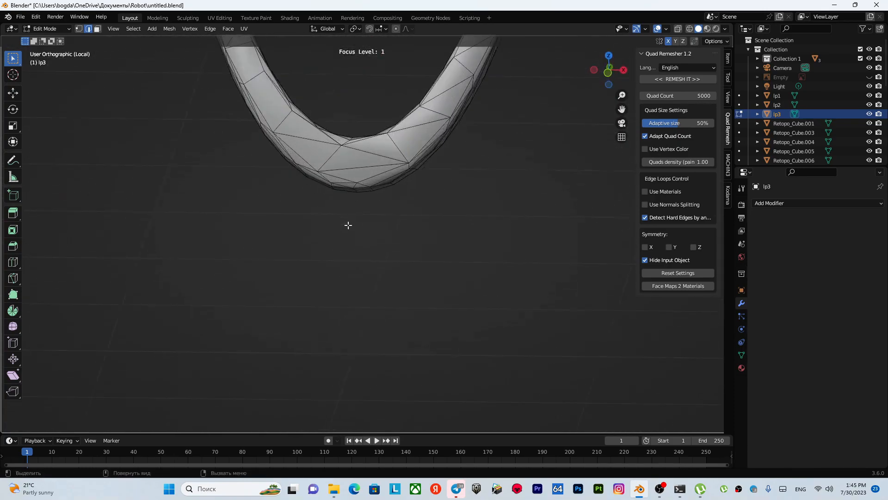
pyautogui.keyDown('shift'); pyautogui.moveTo(358, 179); pyautogui.dragTo(390, 297, button='middle'); pyautogui.keyUp('shift')
pyautogui.scroll(3, 346, 230)
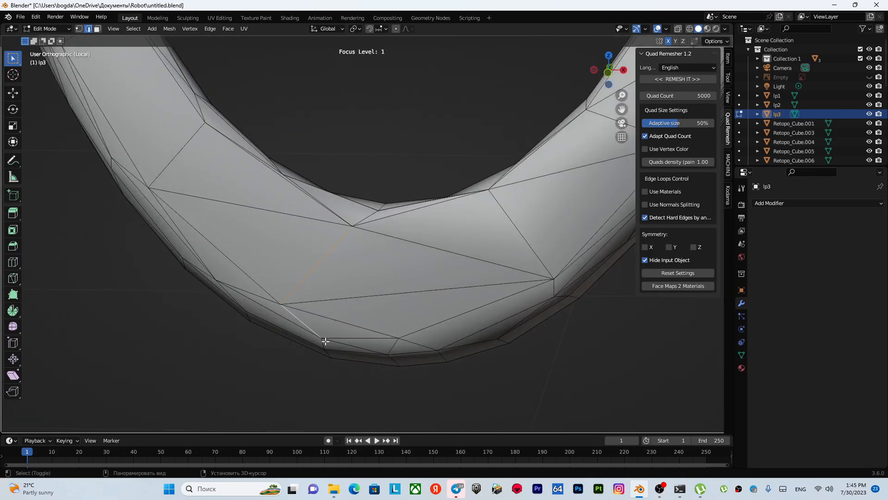
pyautogui.moveTo(323, 344); pyautogui.dragTo(390, 286, button='middle')
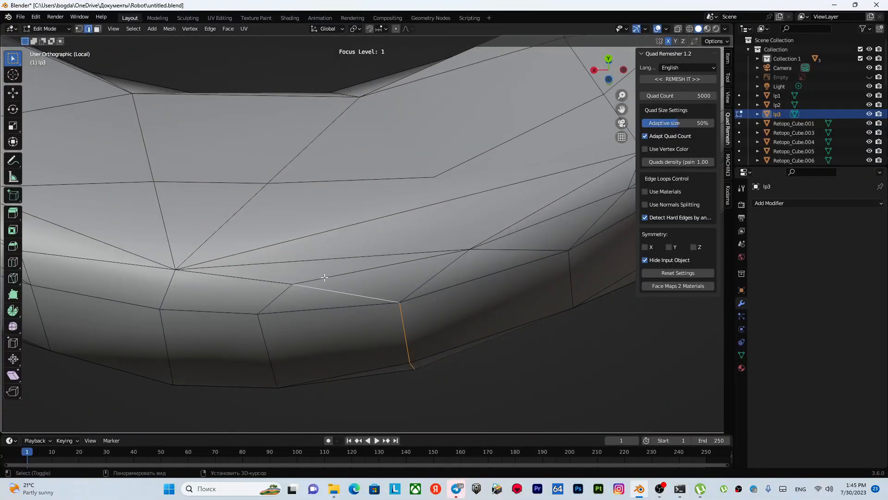
# Step: Complete the edge ring around the U-shaped bar's middle and mark it as a seam
pyautogui.keyDown('shift'); pyautogui.click(329, 256); pyautogui.keyUp('shift')
pyautogui.keyDown('shift'); pyautogui.click(256, 223); pyautogui.keyUp('shift')
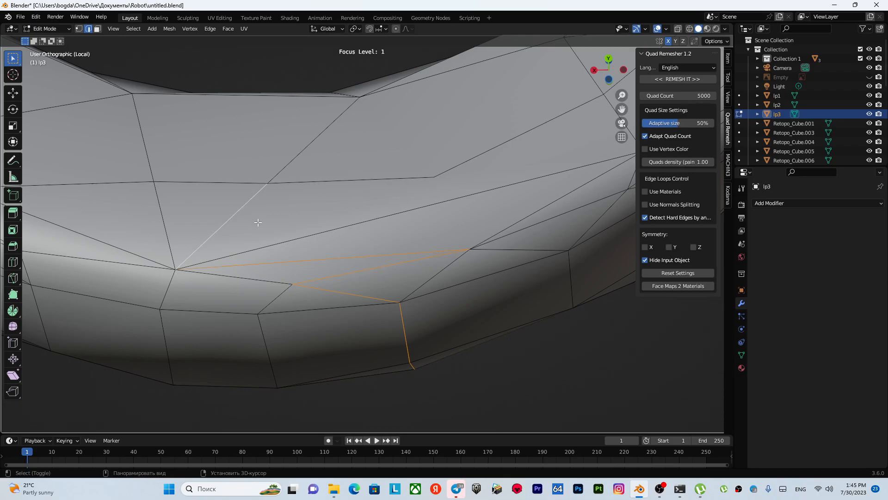
pyautogui.keyDown('shift'); pyautogui.click(295, 158); pyautogui.keyUp('shift')
pyautogui.moveTo(295, 157); pyautogui.dragTo(356, 164, button='middle')
pyautogui.moveTo(334, 79); pyautogui.dragTo(336, 177, button='middle')
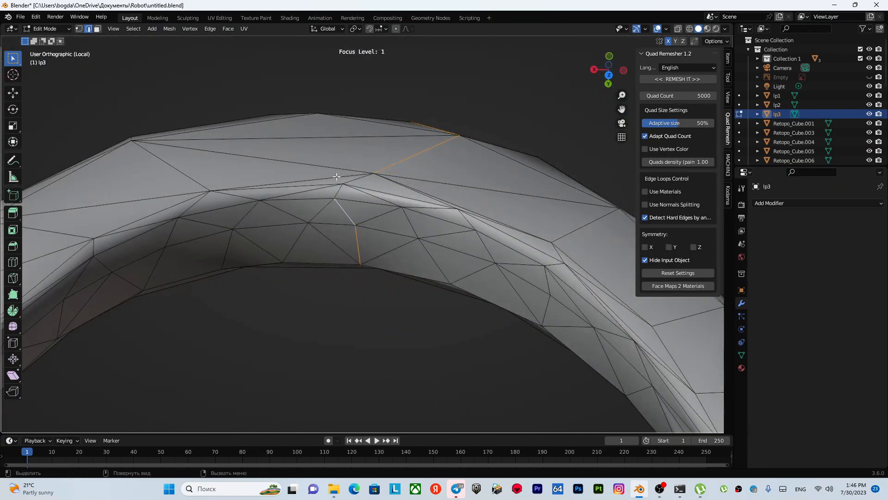
pyautogui.rightClick(364, 175)
pyautogui.click(364, 175)
# Step: Start a Knife cut at the inner crossbar's seam ring and run it out to the crossbar's side joint
pyautogui.scroll(-6, 366, 190)
pyautogui.moveTo(366, 204); pyautogui.dragTo(470, 191, button='middle')
pyautogui.scroll(4, 303, 264)
pyautogui.keyDown('shift'); pyautogui.moveTo(303, 263); pyautogui.dragTo(391, 185, button='middle'); pyautogui.keyUp('shift')
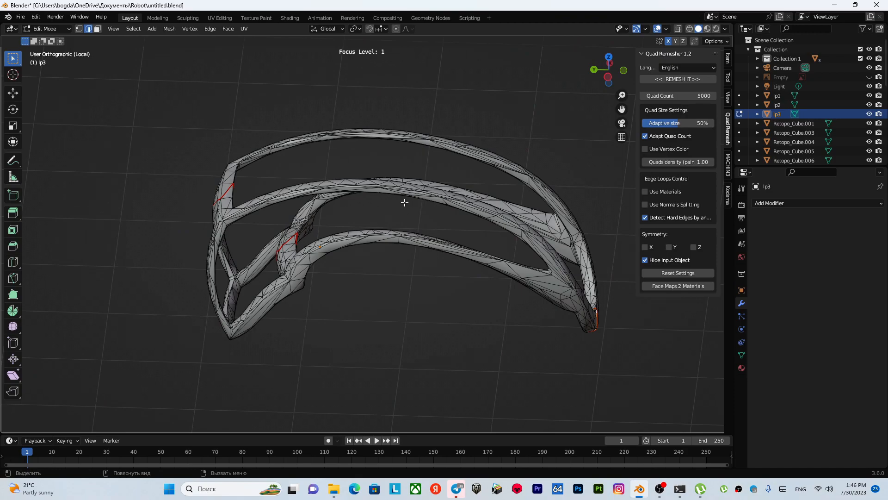
pyautogui.rightClick(404, 202)
pyautogui.click(404, 203)
pyautogui.scroll(-2, 402, 212)
pyautogui.moveTo(402, 212); pyautogui.dragTo(314, 254, button='middle')
pyautogui.scroll(6, 324, 241)
pyautogui.moveTo(340, 225); pyautogui.dragTo(346, 243, button='middle')
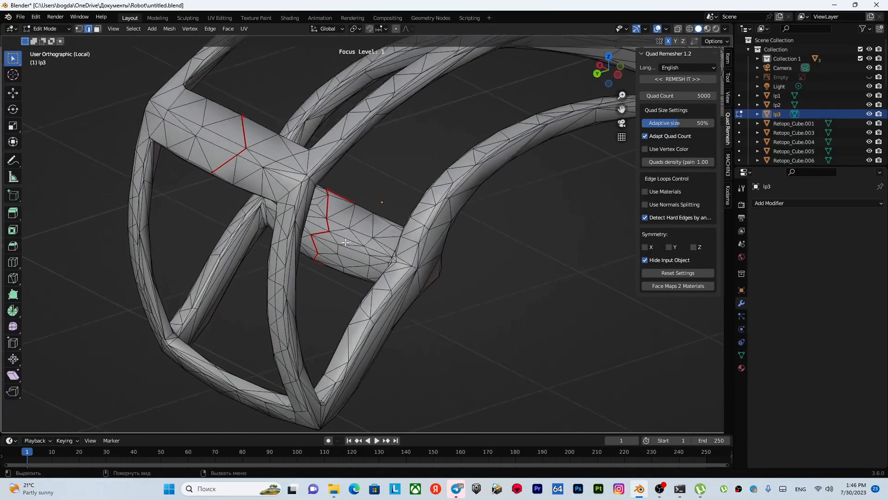
pyautogui.click(384, 247)
pyautogui.press('k')
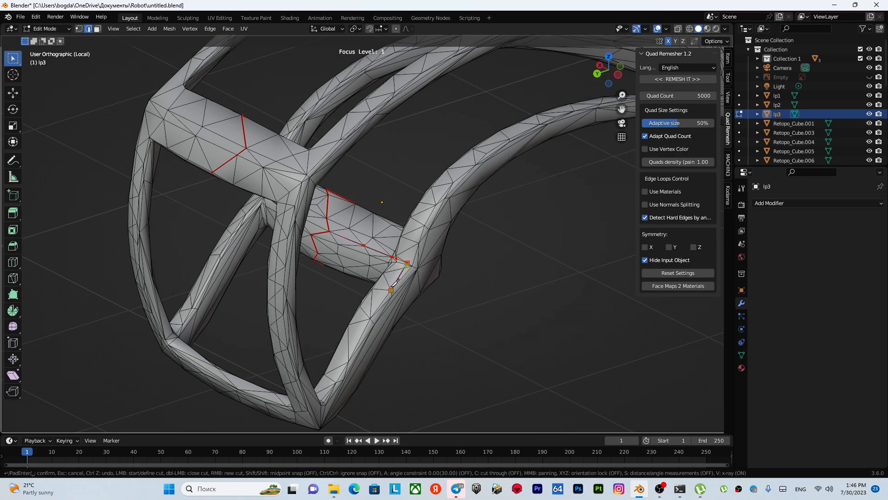
# Step: Continue the Knife cut along the lower side bar, around the corner, up the outer bar and onto the outer arched rail
pyautogui.moveTo(371, 323); pyautogui.dragTo(365, 223, button='middle')
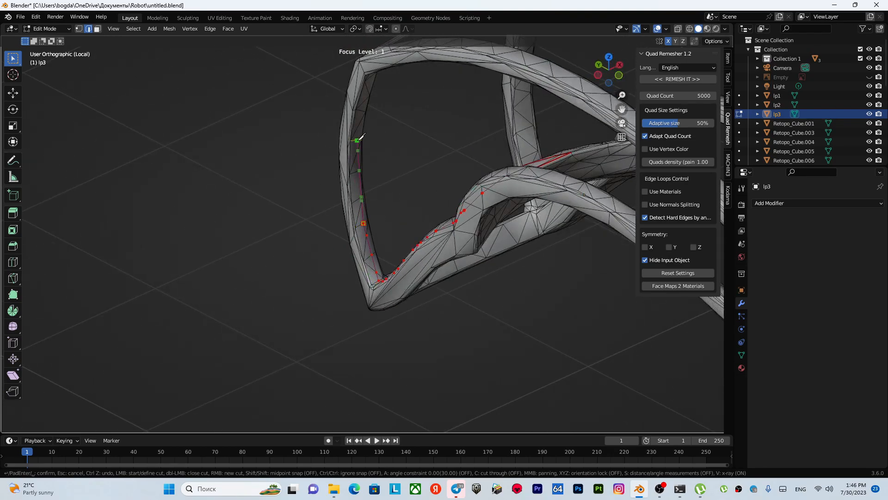
pyautogui.moveTo(377, 138); pyautogui.dragTo(366, 219, button='middle')
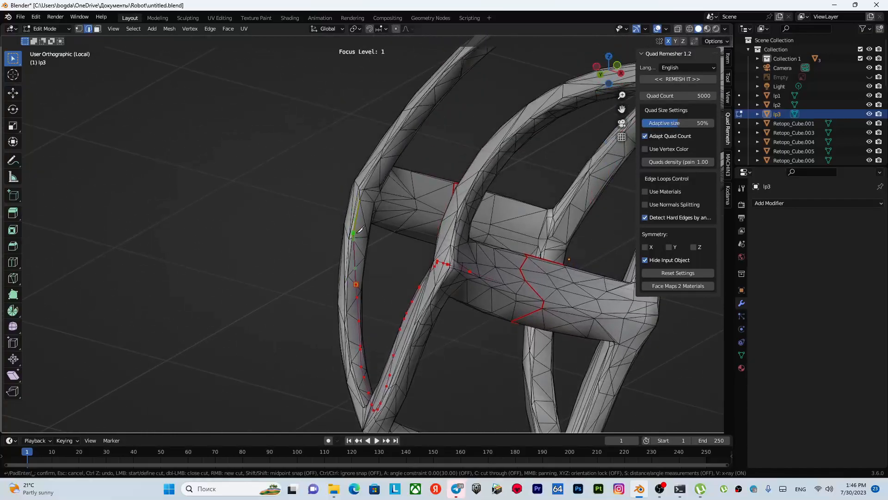
pyautogui.moveTo(388, 161); pyautogui.dragTo(378, 236, button='middle')
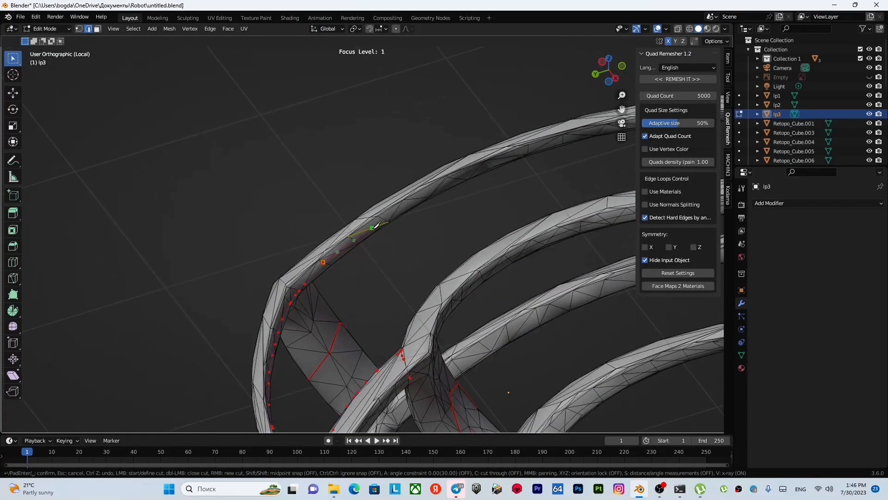
pyautogui.moveTo(427, 191); pyautogui.dragTo(350, 256, button='middle')
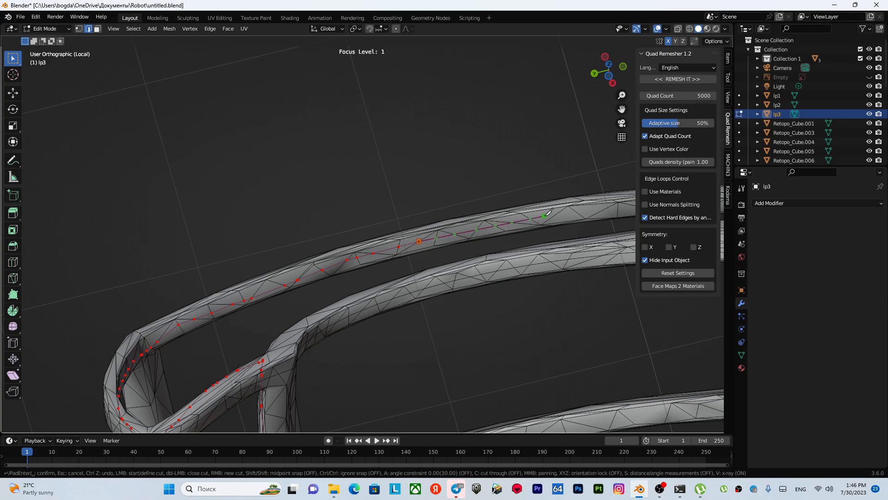
# Step: Finish the Knife cut along the outer arched rail to the U-shaped bar's seam ring and mark the cut edges as a seam
pyautogui.keyDown('shift'); pyautogui.moveTo(532, 225); pyautogui.dragTo(353, 282, button='middle'); pyautogui.keyUp('shift')
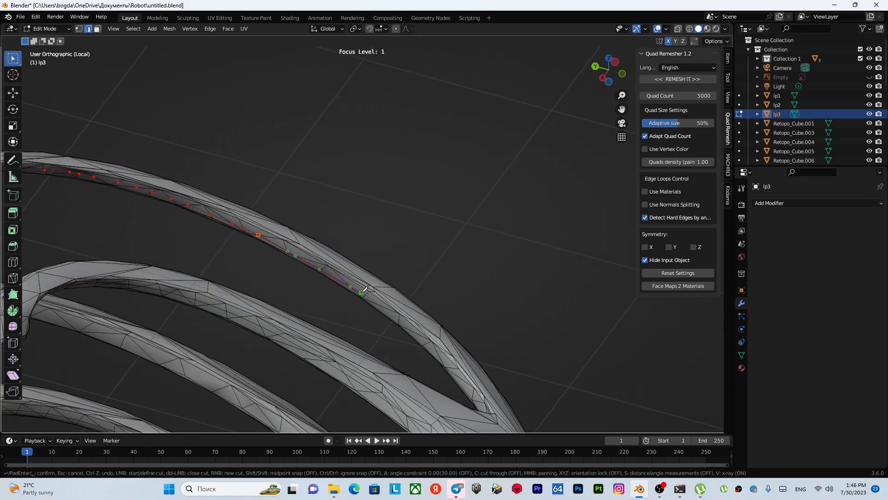
pyautogui.moveTo(370, 290); pyautogui.dragTo(330, 233, button='middle')
pyautogui.keyDown('shift'); pyautogui.moveTo(341, 280); pyautogui.dragTo(437, 314, button='middle'); pyautogui.keyUp('shift')
pyautogui.scroll(-5, 354, 299)
pyautogui.scroll(2, 463, 296)
pyautogui.keyDown('shift'); pyautogui.moveTo(295, 283); pyautogui.dragTo(487, 268, button='middle'); pyautogui.keyUp('shift')
pyautogui.scroll(2, 456, 225)
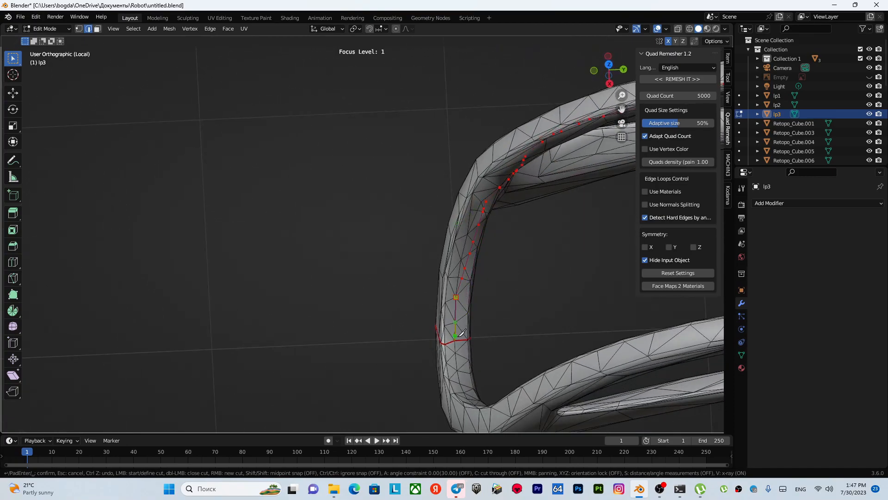
pyautogui.press('Return')
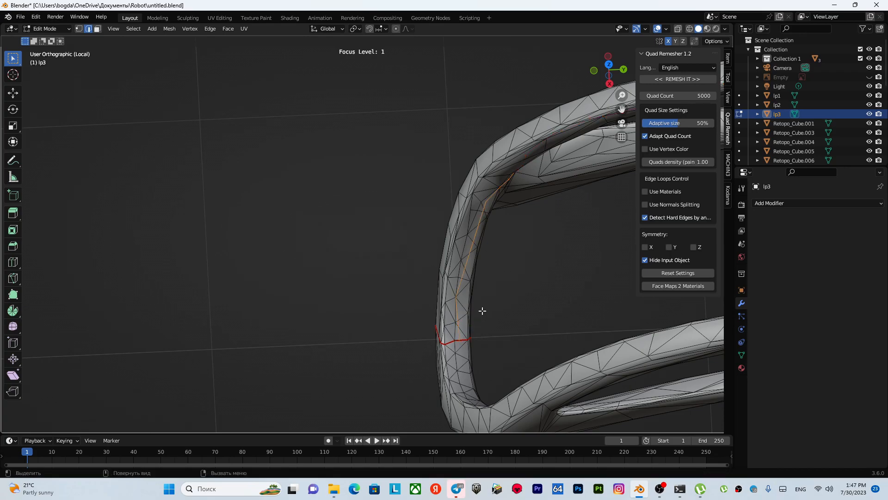
pyautogui.press('u')
pyautogui.click(484, 305)
# Step: Start a Knife cut at the new seam beside the inner crossbar's side joint and run it along the inner arched rail
pyautogui.scroll(-8, 471, 312)
pyautogui.keyDown('shift'); pyautogui.moveTo(419, 287); pyautogui.dragTo(363, 272, button='middle'); pyautogui.keyUp('shift')
pyautogui.scroll(5, 407, 257)
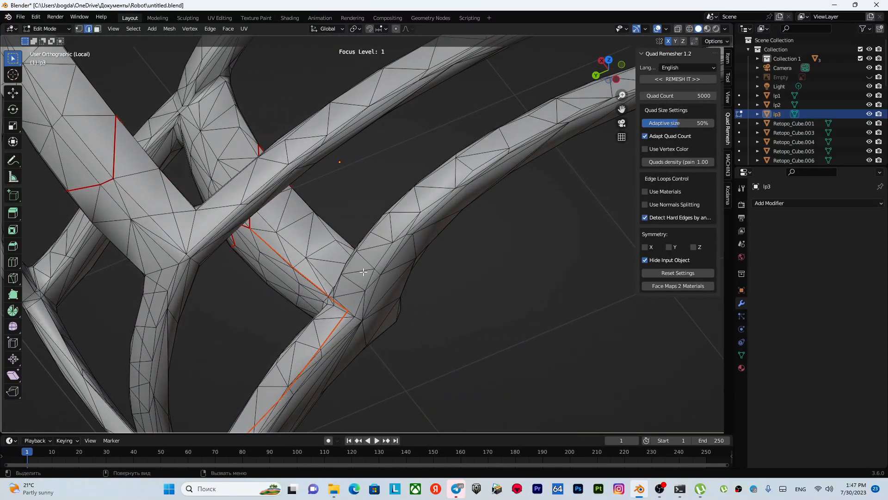
pyautogui.press('k')
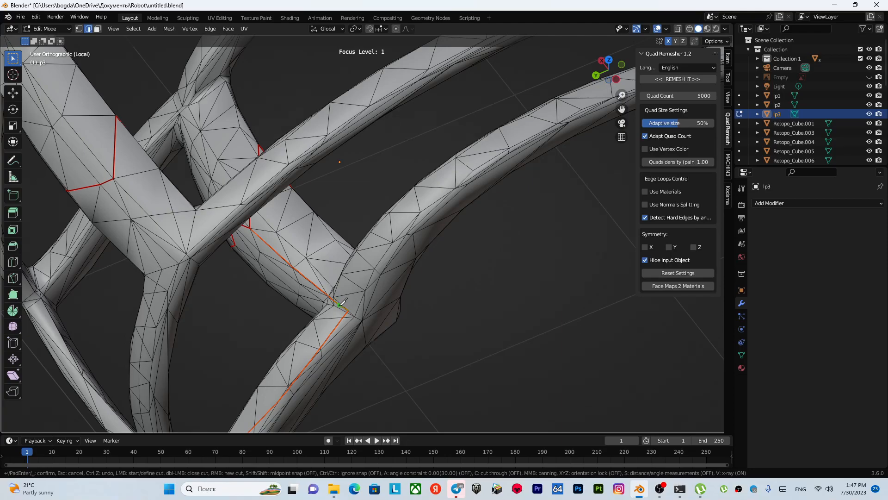
pyautogui.click(456, 172)
pyautogui.keyDown('shift'); pyautogui.moveTo(523, 166); pyautogui.dragTo(340, 291, button='middle'); pyautogui.keyUp('shift')
pyautogui.click(378, 262)
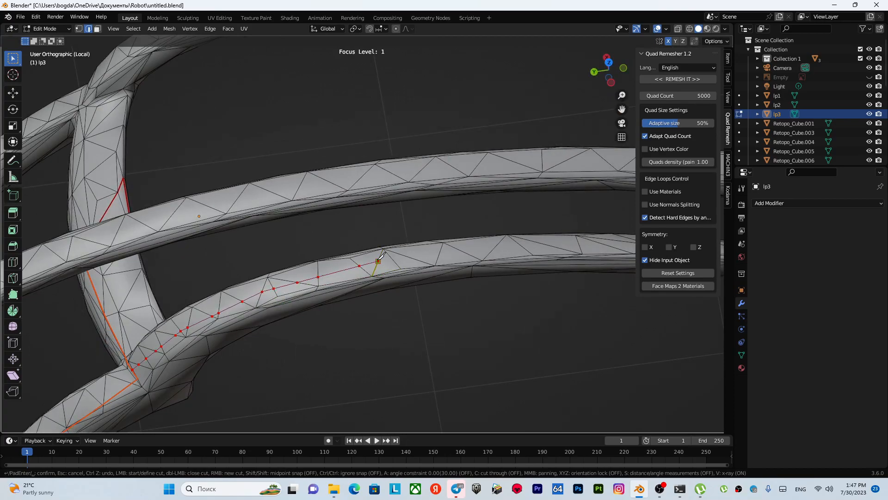
# Step: Finish the Knife cut along the inner arched rail to the existing seam at its far joint and mark it as a seam
pyautogui.moveTo(491, 248); pyautogui.dragTo(224, 259, button='middle')
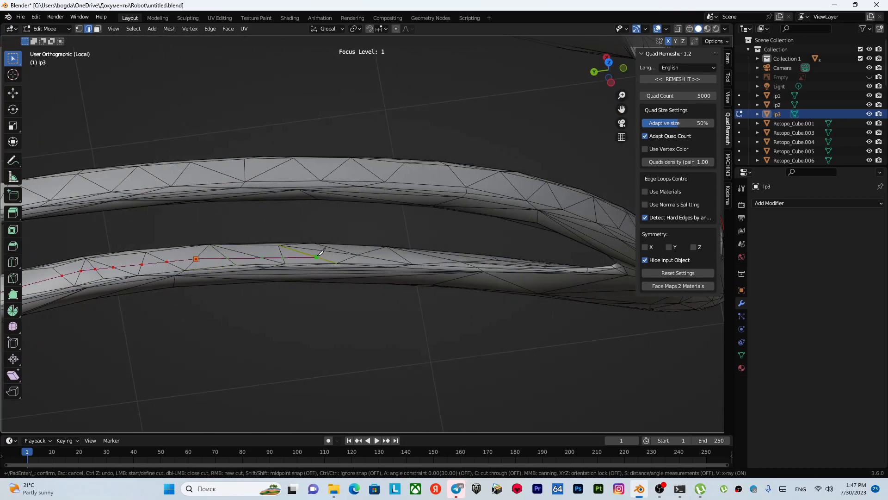
pyautogui.click(346, 253)
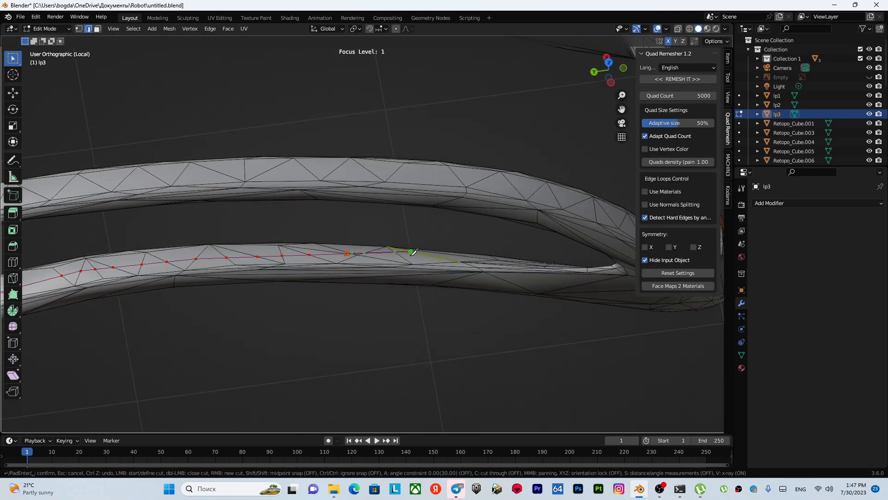
pyautogui.moveTo(443, 261); pyautogui.dragTo(171, 277, button='middle')
pyautogui.scroll(5, 171, 276)
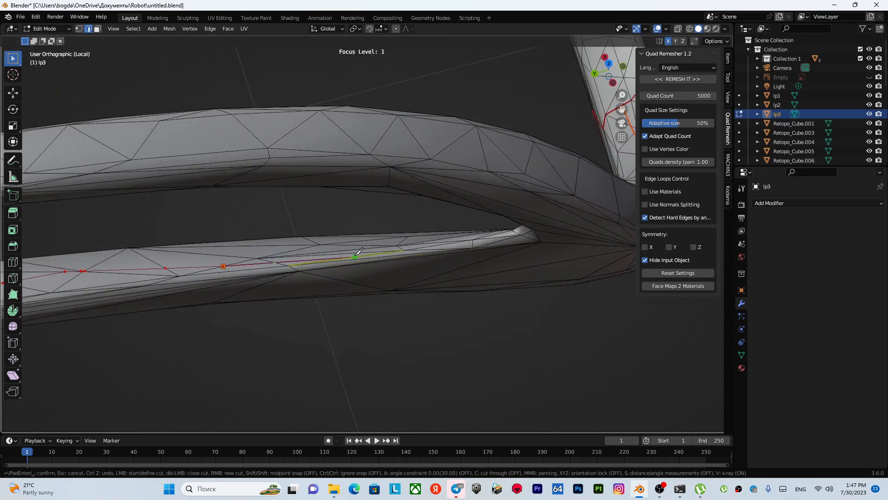
pyautogui.click(412, 243)
pyautogui.moveTo(414, 242); pyautogui.dragTo(463, 222, button='middle')
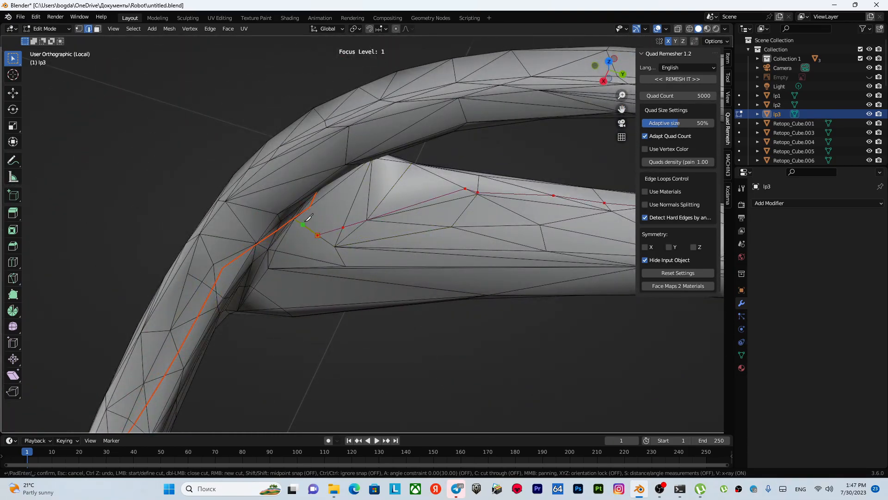
pyautogui.press('Return')
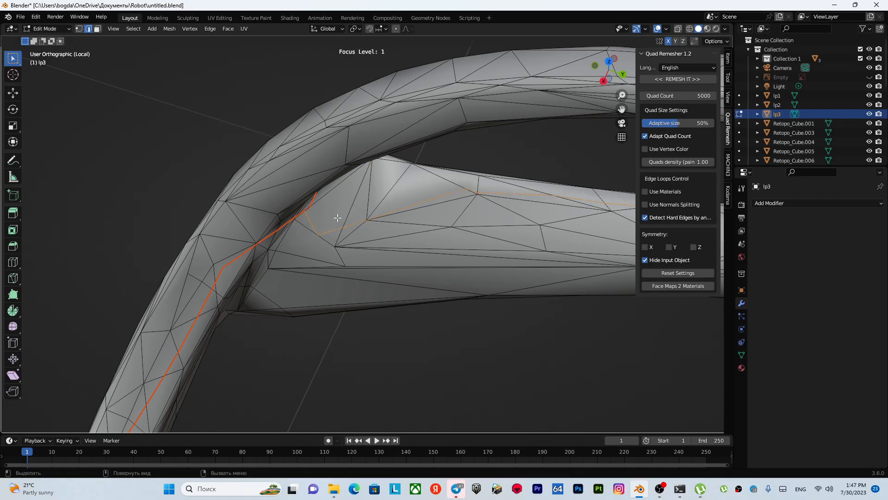
pyautogui.press('u')
pyautogui.click(328, 221)
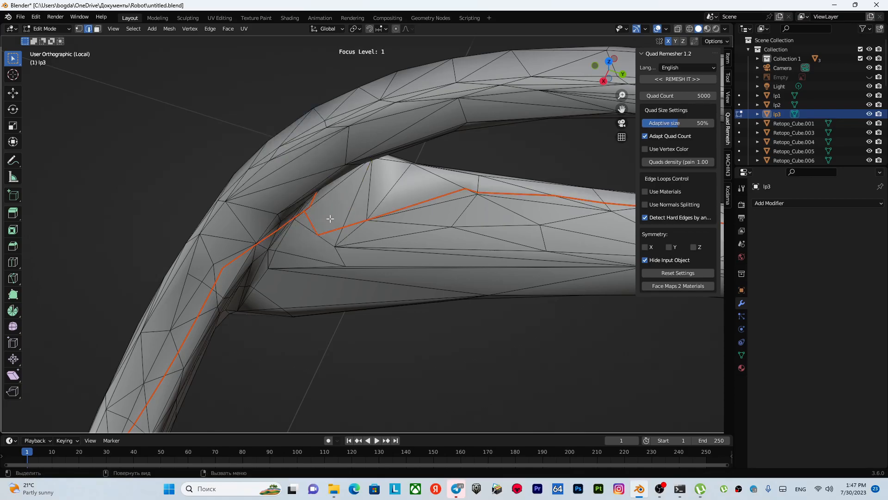
# Step: Start a Knife cut at the U-shaped bar's seam ring, running it up the bar's uncut side and onto the opposite inner arched rail
pyautogui.scroll(-10, 330, 220)
pyautogui.moveTo(442, 247); pyautogui.dragTo(362, 237, button='middle')
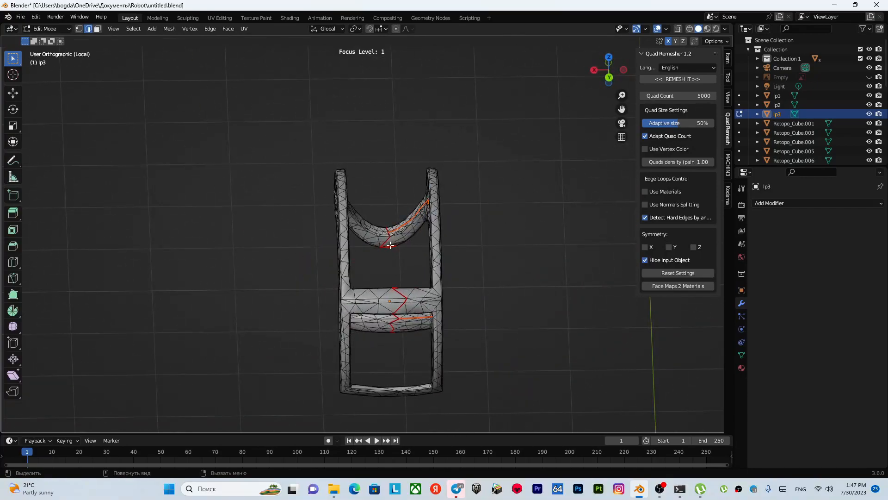
pyautogui.moveTo(388, 271); pyautogui.dragTo(360, 309, button='middle')
pyautogui.scroll(5, 305, 296)
pyautogui.press('k')
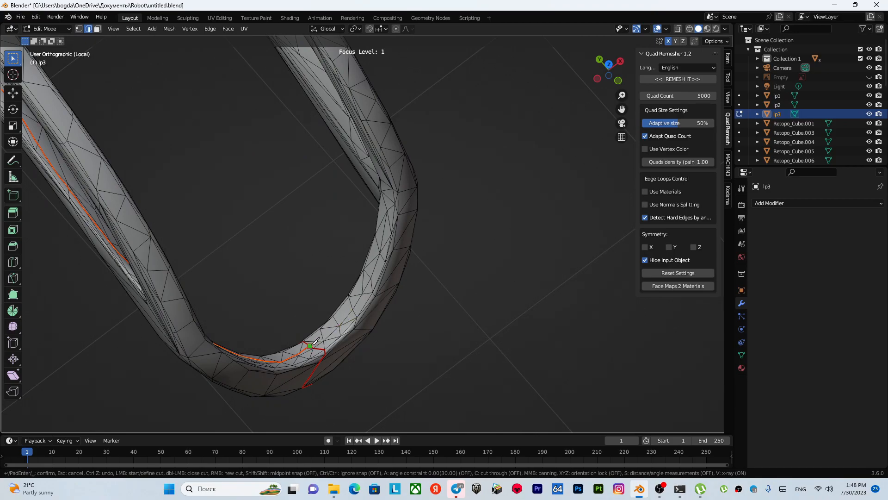
pyautogui.moveTo(389, 230); pyautogui.dragTo(428, 203, button='middle')
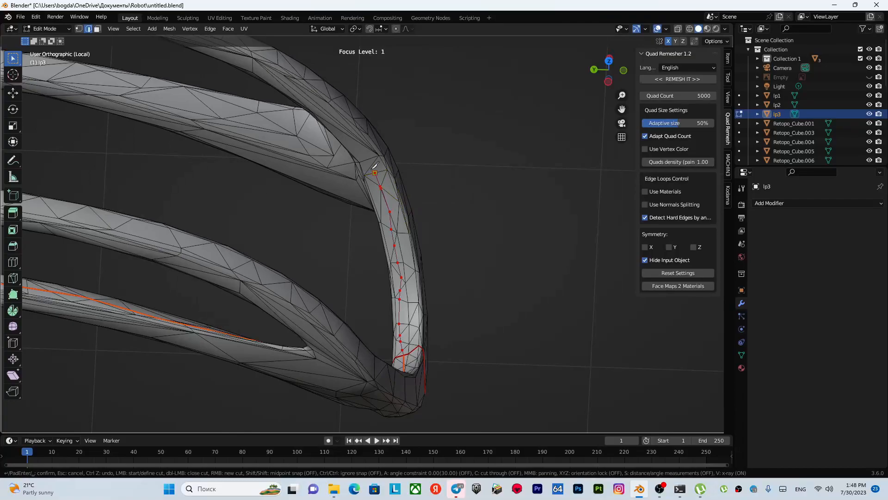
pyautogui.scroll(3, 230, 121)
pyautogui.keyDown('shift'); pyautogui.moveTo(229, 122); pyautogui.dragTo(369, 190, button='middle'); pyautogui.keyUp('shift')
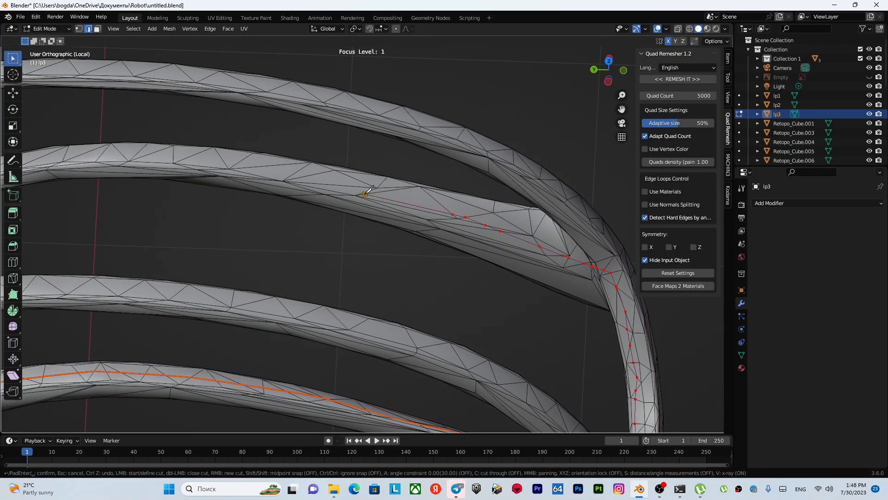
pyautogui.keyDown('shift'); pyautogui.moveTo(293, 174); pyautogui.dragTo(447, 196, button='middle'); pyautogui.keyUp('shift')
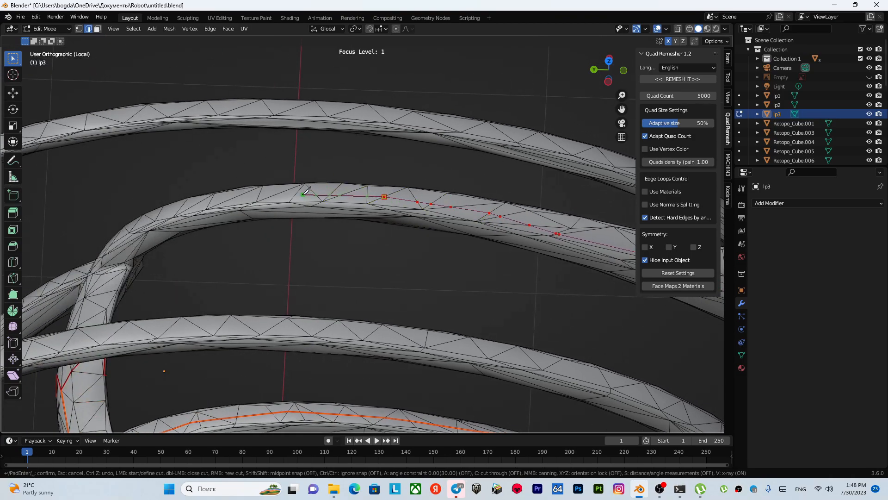
# Step: Continue the Knife cut along the inner arched rail, past the inner crossbar joint and along the lower side bar to the corner
pyautogui.moveTo(235, 193); pyautogui.dragTo(328, 214, button='middle')
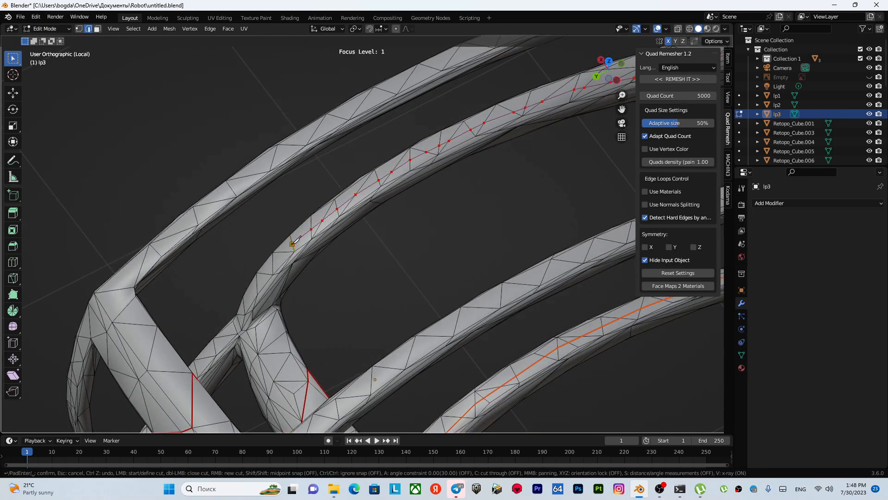
pyautogui.moveTo(262, 282); pyautogui.dragTo(456, 193, button='middle')
pyautogui.click(446, 122)
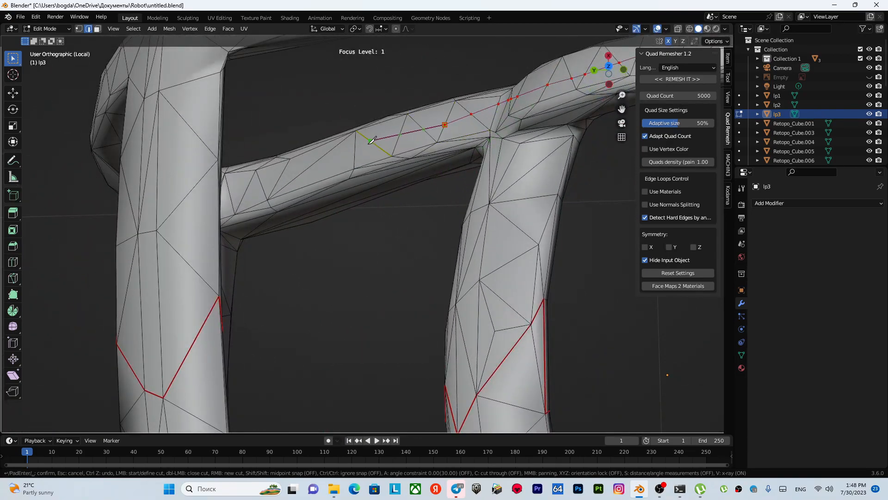
pyautogui.click(355, 149)
pyautogui.moveTo(339, 164); pyautogui.dragTo(296, 148, button='middle')
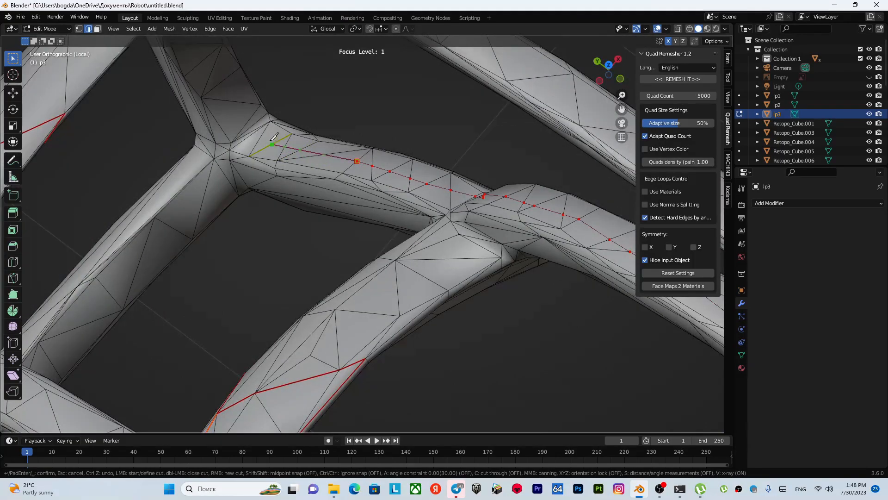
# Step: Extend the Knife cut from the corner up the outer bar and around the upper crossbar joint onto the outer arched rail
pyautogui.keyDown('shift'); pyautogui.moveTo(229, 86); pyautogui.dragTo(402, 291, button='middle'); pyautogui.keyUp('shift')
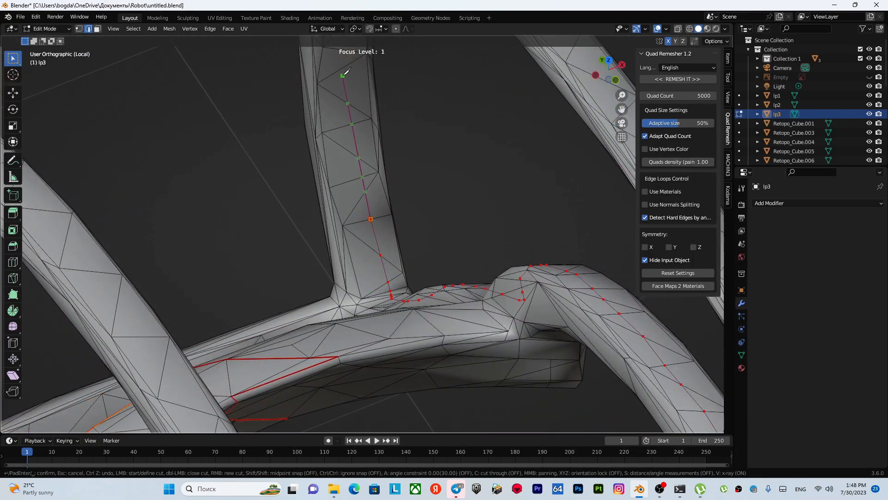
pyautogui.moveTo(347, 74); pyautogui.dragTo(344, 206, button='middle')
pyautogui.scroll(2, 345, 205)
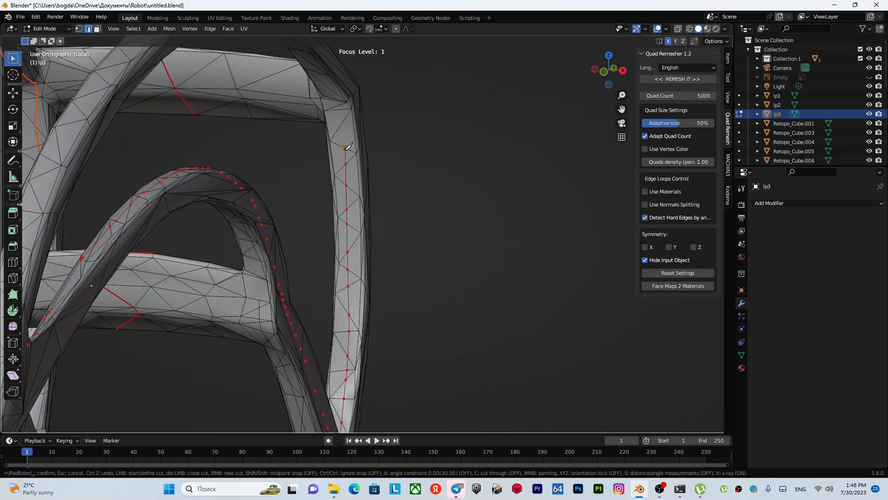
pyautogui.moveTo(352, 109); pyautogui.dragTo(391, 196, button='middle')
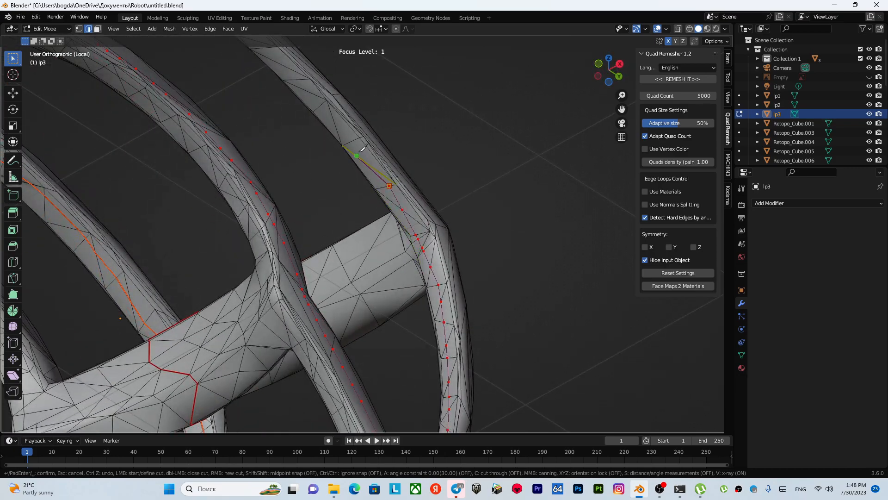
# Step: Carry the Knife cut along the inner face of the outer arched rail toward its junction with the inner rail
pyautogui.click(352, 140)
pyautogui.keyDown('shift'); pyautogui.moveTo(304, 93); pyautogui.dragTo(523, 263, button='middle'); pyautogui.keyUp('shift')
pyautogui.click(524, 262)
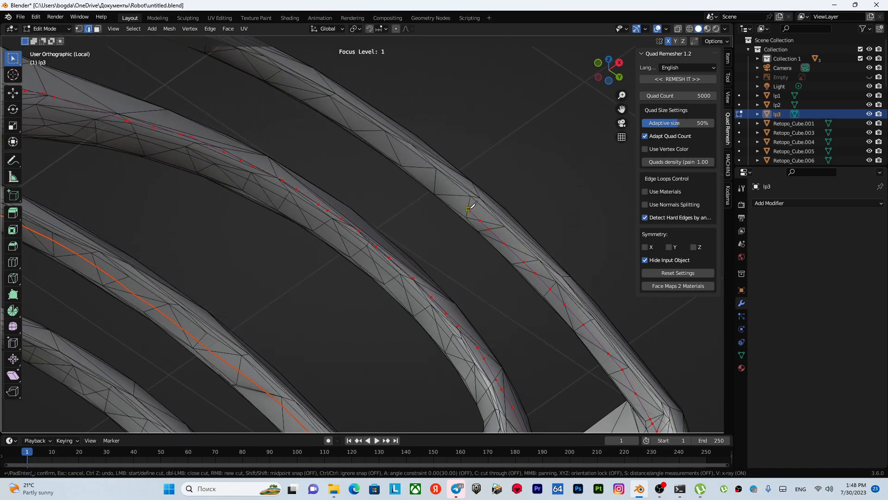
pyautogui.moveTo(369, 131); pyautogui.dragTo(416, 188, button='middle')
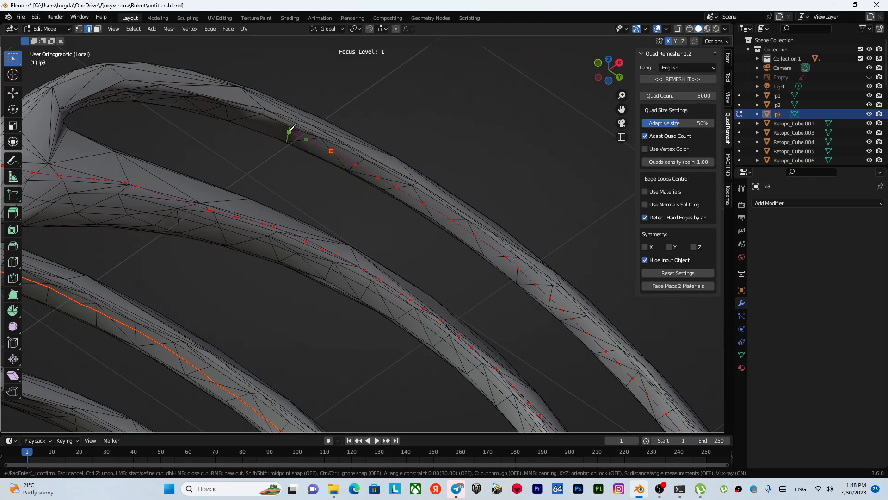
pyautogui.moveTo(238, 119); pyautogui.dragTo(418, 175, button='middle')
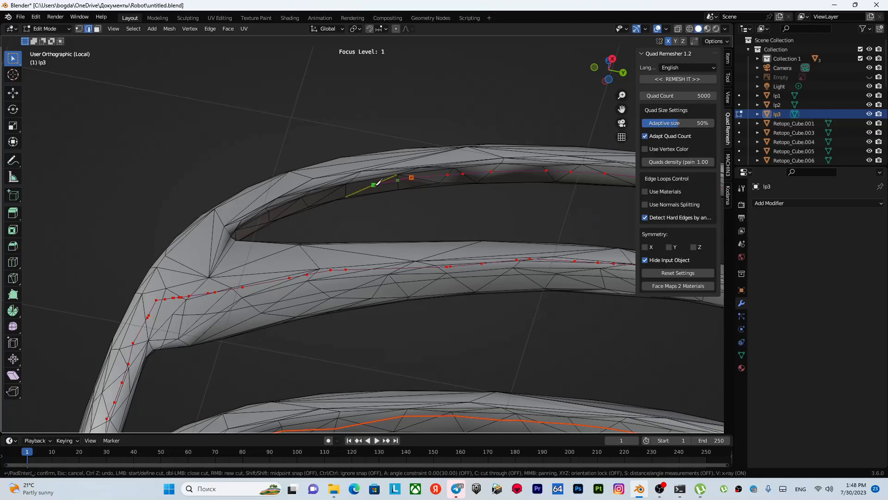
# Step: Finish the Knife cut at the junction of the outer and inner arched rails and mark the cut edges as a seam
pyautogui.moveTo(330, 191); pyautogui.dragTo(343, 193, button='middle')
pyautogui.scroll(1, 343, 193)
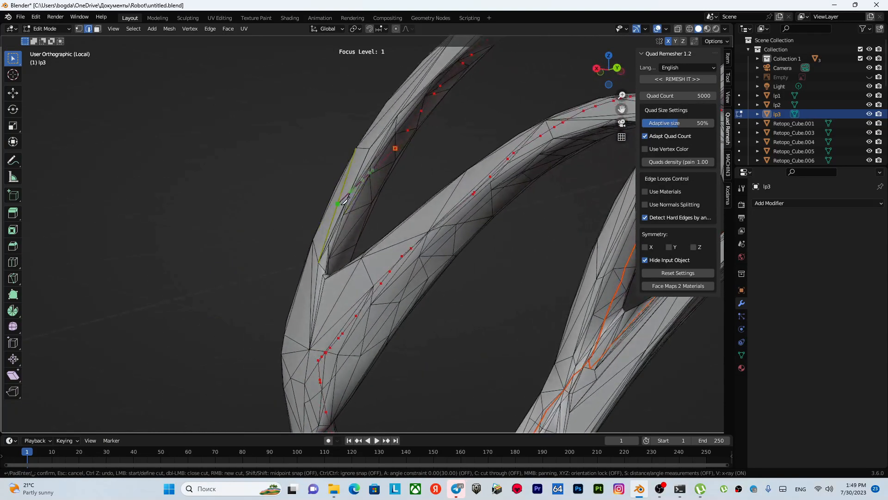
pyautogui.scroll(1, 349, 204)
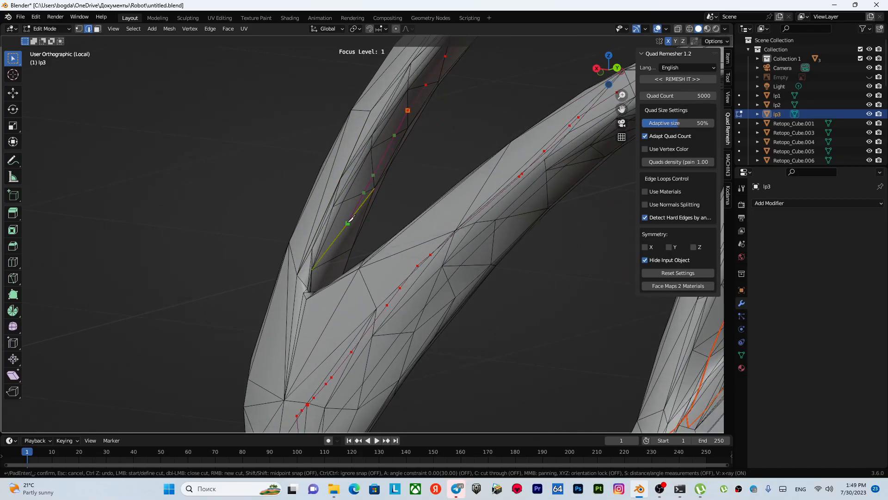
pyautogui.moveTo(334, 249); pyautogui.dragTo(265, 296, button='middle')
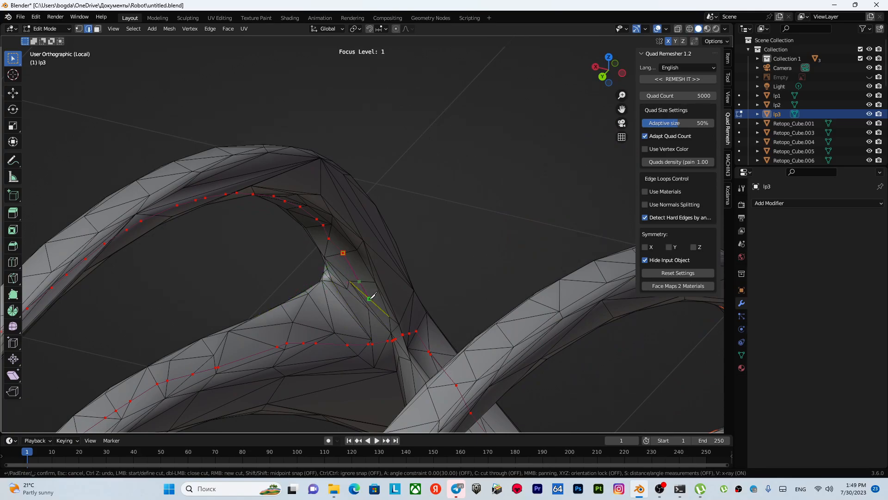
pyautogui.moveTo(375, 294); pyautogui.dragTo(252, 263, button='middle')
pyautogui.scroll(-5, 301, 260)
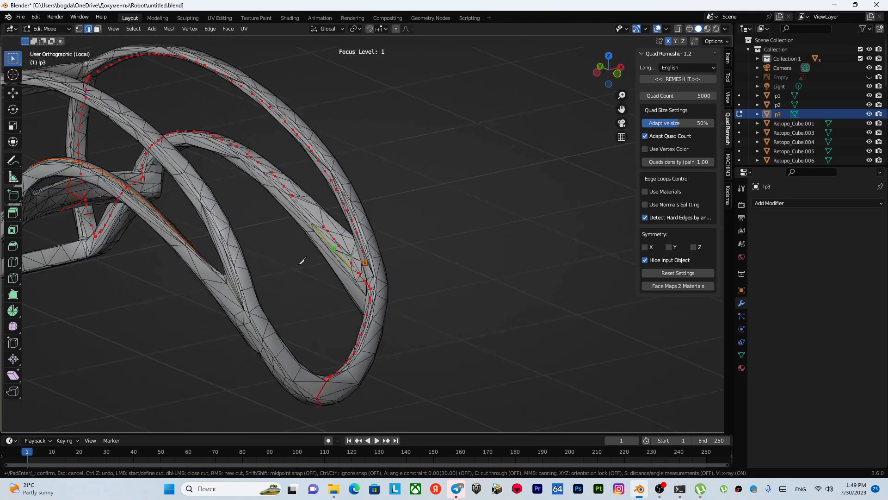
pyautogui.moveTo(369, 295); pyautogui.dragTo(413, 305, button='middle')
pyautogui.scroll(8, 413, 306)
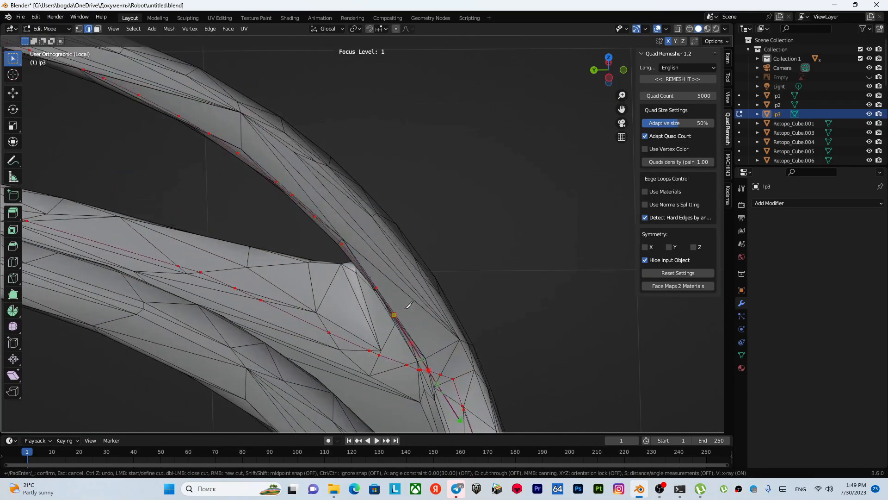
pyautogui.moveTo(371, 244); pyautogui.dragTo(388, 257, button='middle')
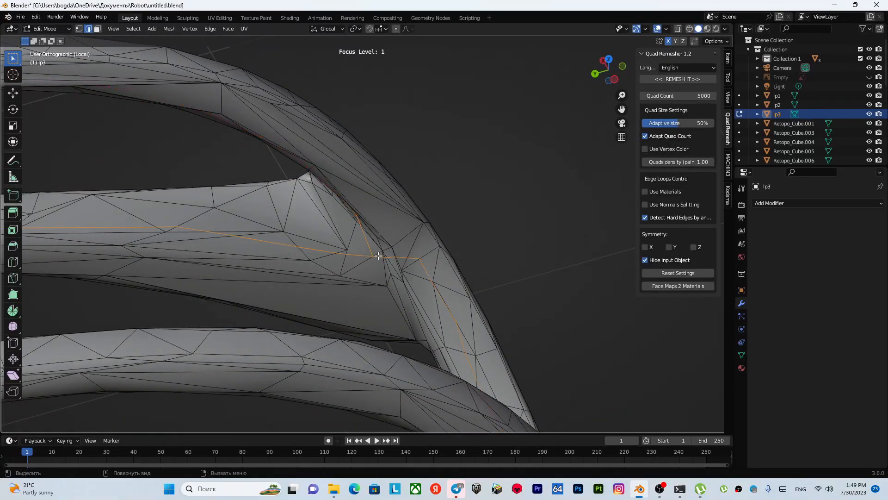
pyautogui.scroll(-8, 379, 254)
pyautogui.moveTo(307, 247); pyautogui.dragTo(378, 254, button='middle')
pyautogui.scroll(-3, 378, 254)
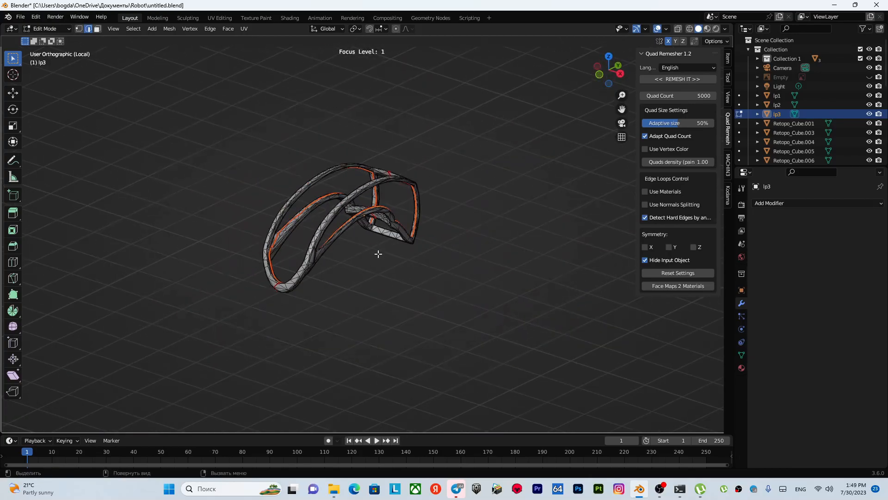
# Step: Select the whole frame mesh, unwrap it, and examine the resulting UV layout in the UV Editing workspace
pyautogui.moveTo(258, 144); pyautogui.dragTo(438, 294)
pyautogui.press('u')
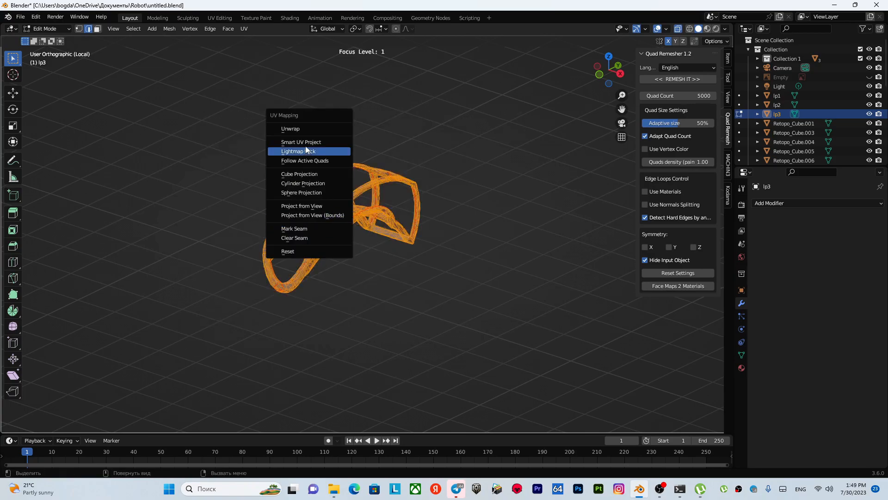
pyautogui.click(304, 129)
pyautogui.click(216, 18)
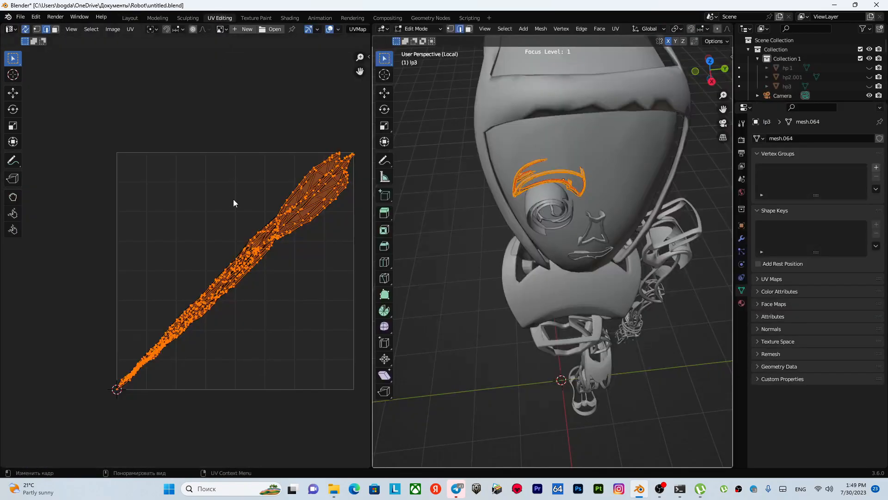
pyautogui.scroll(5, 281, 232)
pyautogui.scroll(-6, 243, 189)
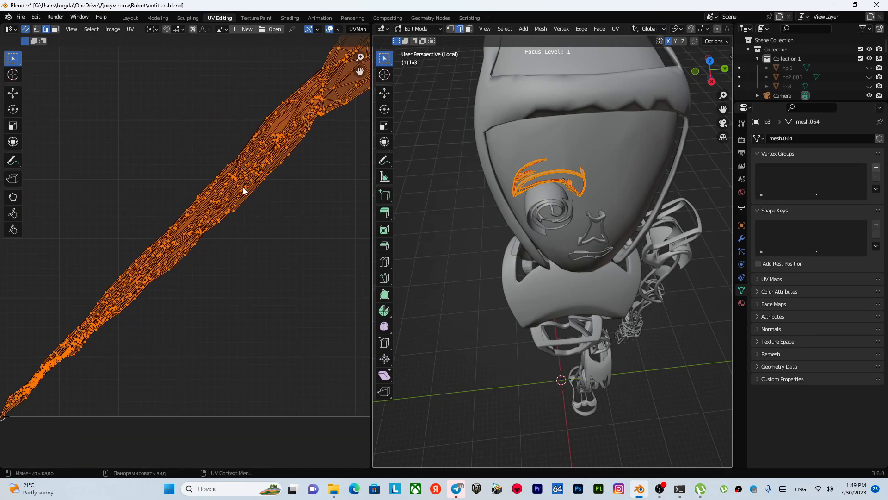
pyautogui.scroll(4, 244, 194)
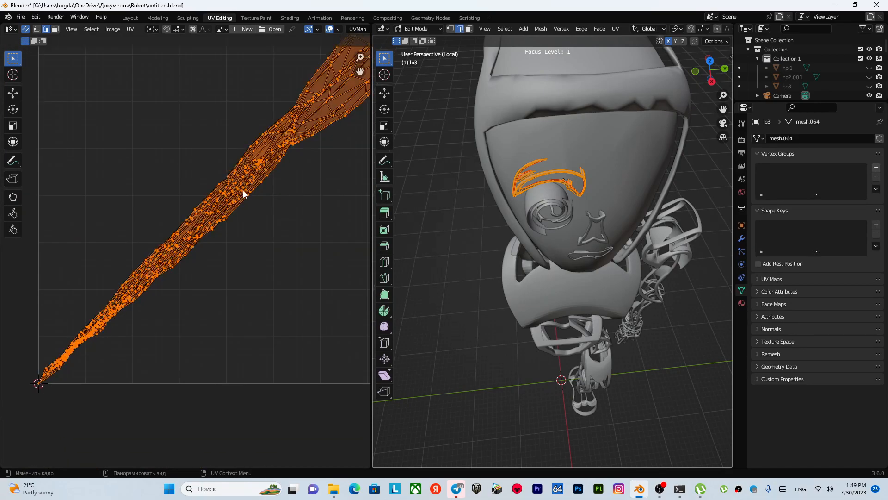
pyautogui.click(129, 19)
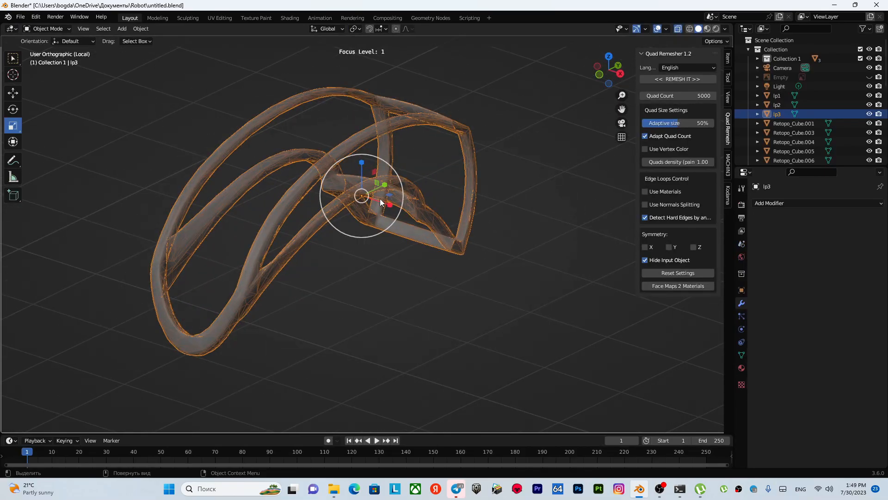
# Step: Return lp3 to Edit Mode with X-ray display off
pyautogui.hotkey('ctrl', 'Tab')
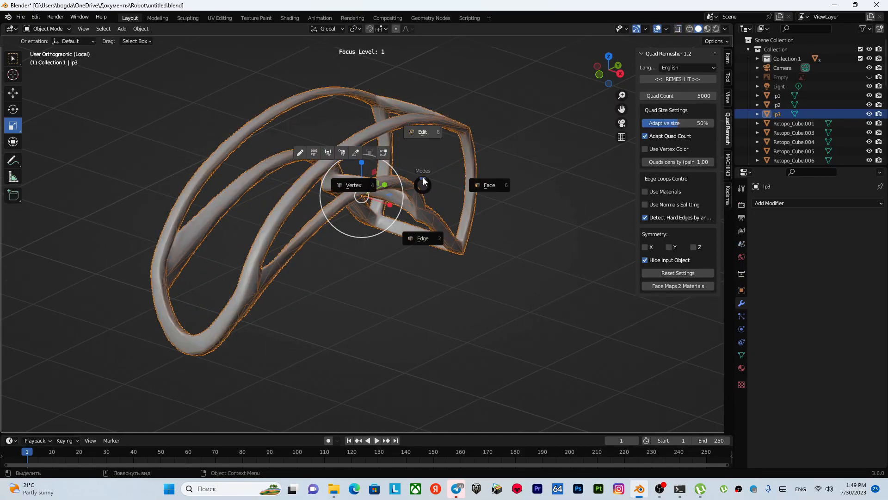
pyautogui.click(421, 146)
pyautogui.click(478, 187)
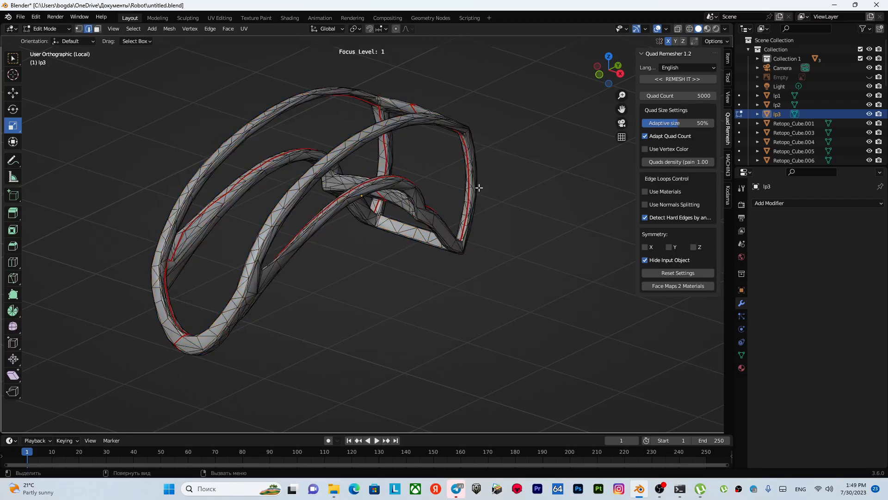
# Step: Knife-cut a line along the uncut short bar between the seams at its two joints and try to unwrap the cut edges
pyautogui.moveTo(288, 207); pyautogui.dragTo(396, 231, button='middle')
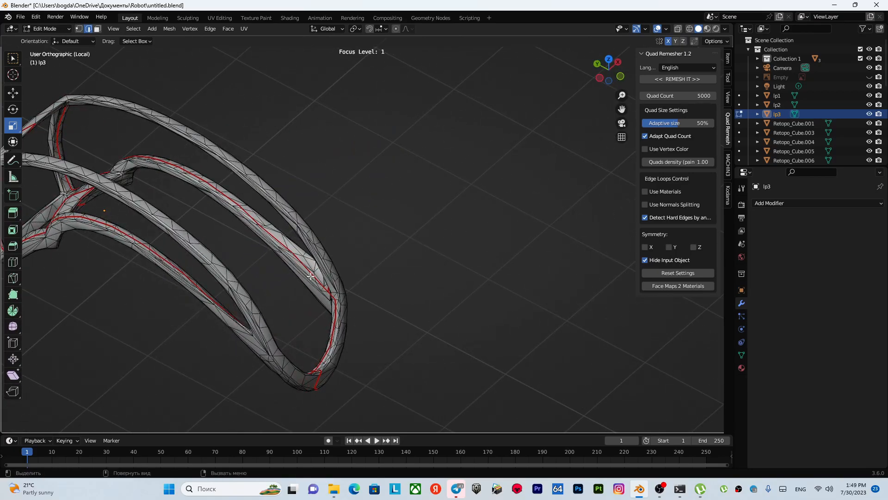
pyautogui.scroll(2, 312, 275)
pyautogui.moveTo(313, 274); pyautogui.dragTo(308, 168, button='middle')
pyautogui.scroll(3, 300, 194)
pyautogui.scroll(3, 309, 164)
pyautogui.scroll(-2, 315, 174)
pyautogui.press('k')
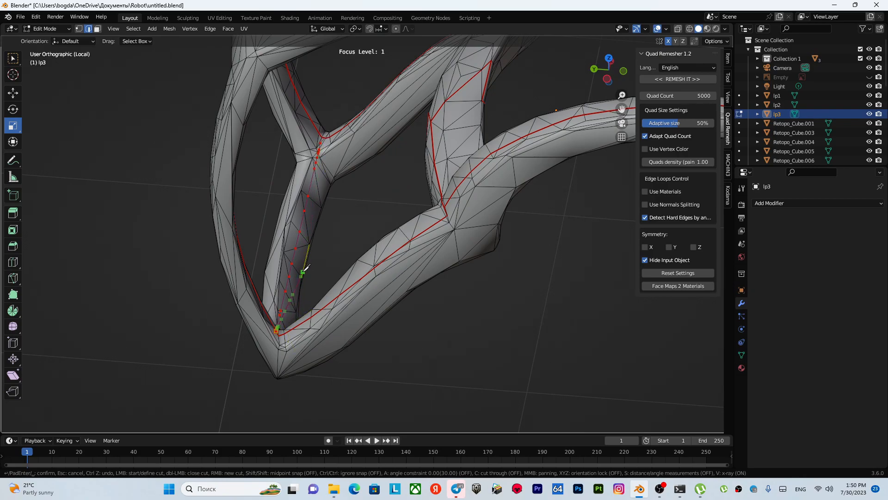
pyautogui.press('Return')
pyautogui.press('u')
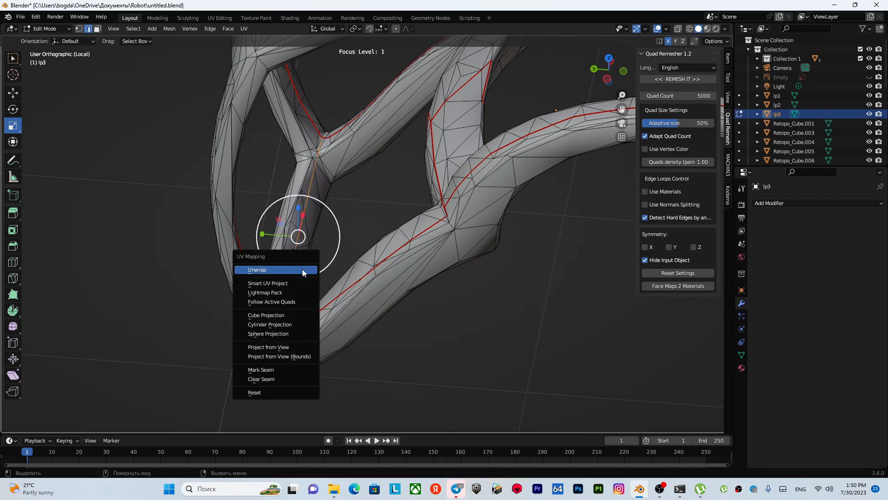
pyautogui.click(302, 270)
# Step: Knife-cut the small gap in the new edge line at the short bar's joint and try to unwrap the selected edges again
pyautogui.moveTo(301, 269); pyautogui.dragTo(319, 277, button='middle')
pyautogui.scroll(6, 196, 301)
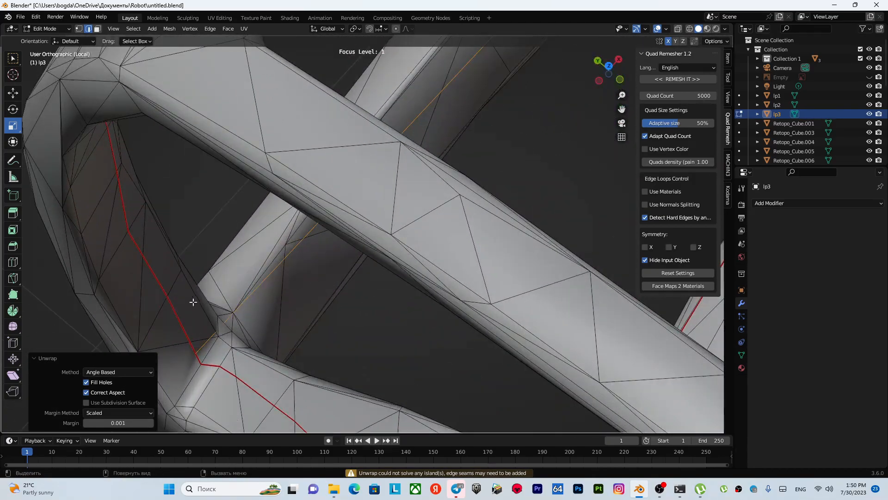
pyautogui.keyDown('shift'); pyautogui.moveTo(196, 301); pyautogui.dragTo(364, 196, button='middle'); pyautogui.keyUp('shift')
pyautogui.scroll(4, 365, 196)
pyautogui.keyDown('shift'); pyautogui.moveTo(425, 202); pyautogui.dragTo(371, 219, button='middle'); pyautogui.keyUp('shift')
pyautogui.press('k')
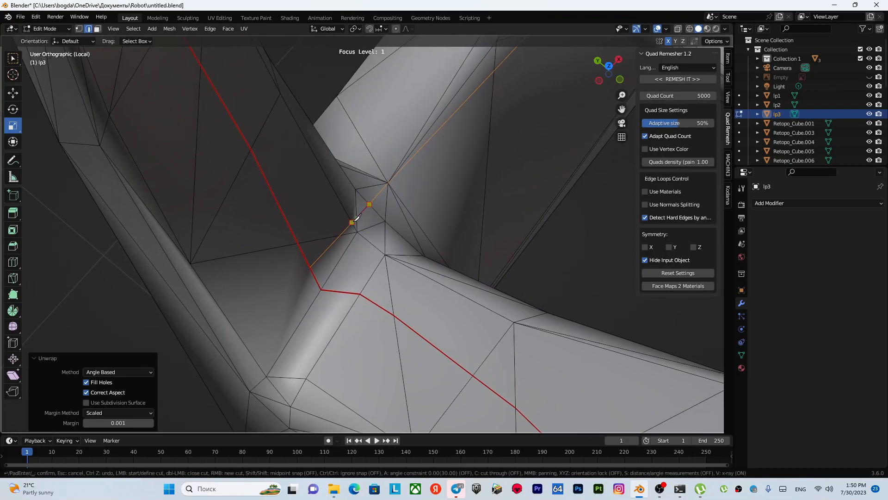
pyautogui.press('Return')
pyautogui.press('u')
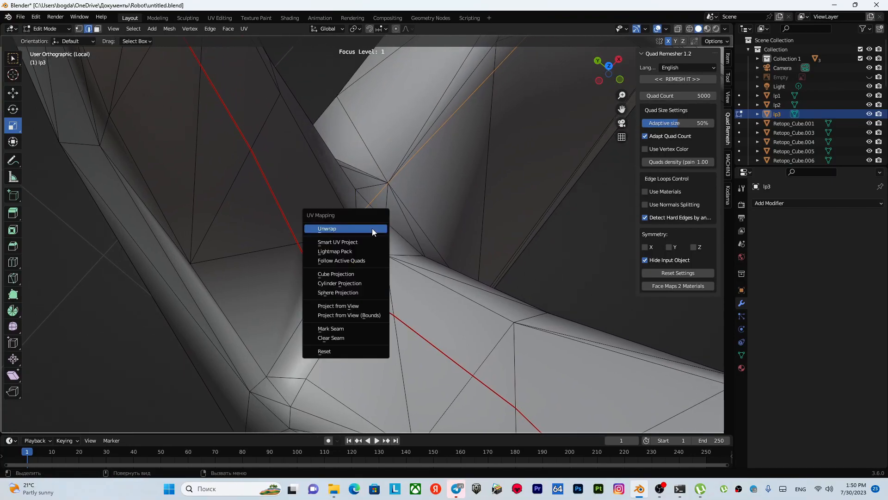
pyautogui.click(372, 228)
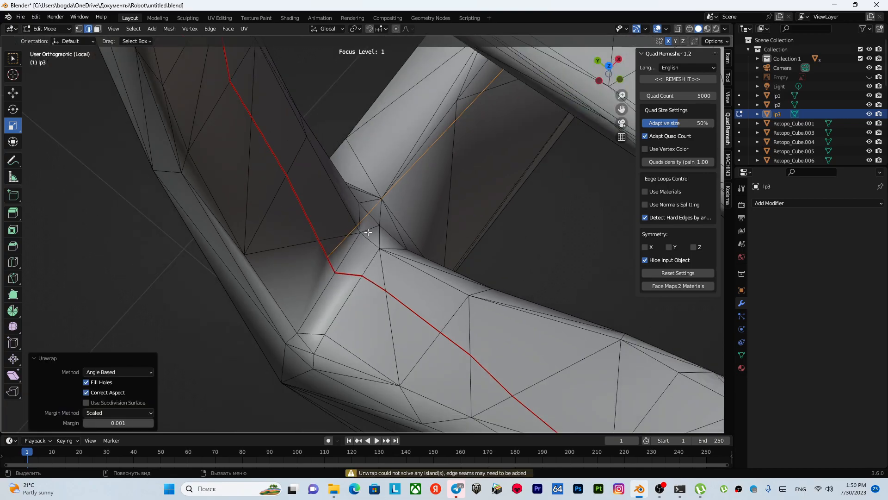
# Step: Mark the knife-cut edge line along the short bar as a seam
pyautogui.press('u')
pyautogui.click(366, 332)
pyautogui.scroll(-6, 337, 321)
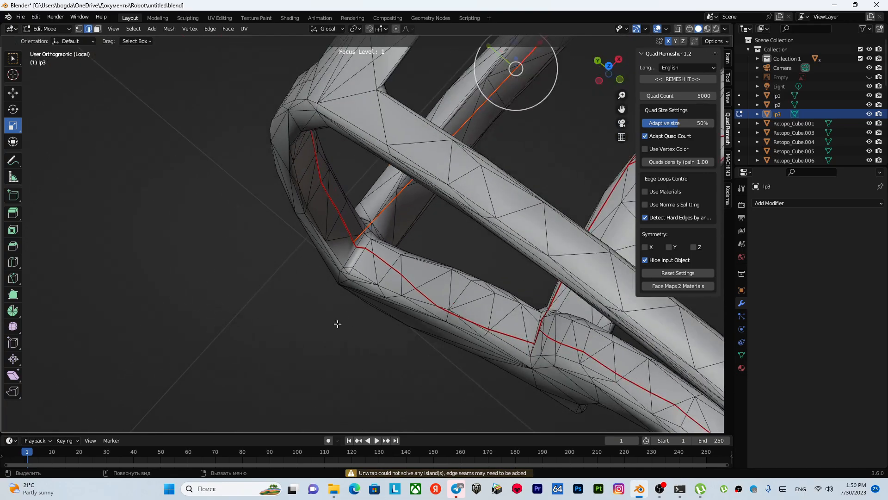
# Step: Select the whole lp3 frame mesh with X-ray display on and unwrap it
pyautogui.moveTo(328, 300); pyautogui.dragTo(400, 259, button='middle')
pyautogui.scroll(-4, 334, 134)
pyautogui.keyDown('shift'); pyautogui.moveTo(332, 127); pyautogui.dragTo(393, 236, button='middle'); pyautogui.keyUp('shift')
pyautogui.scroll(-2, 390, 234)
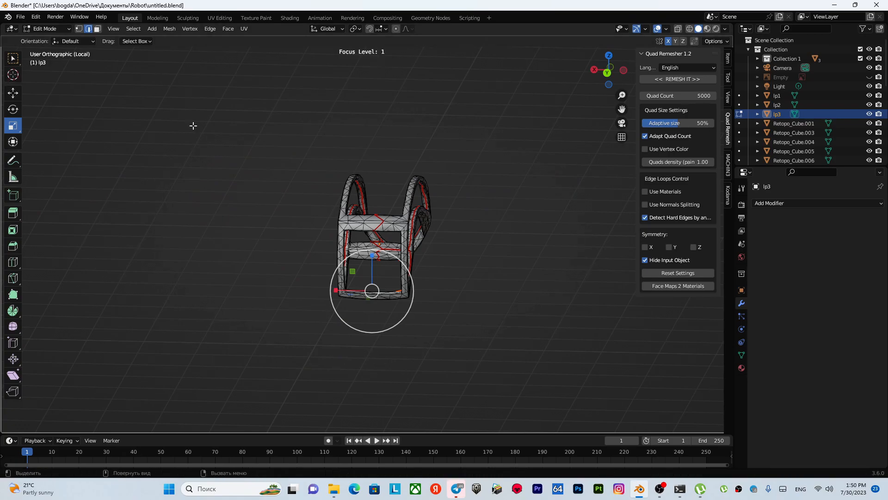
pyautogui.press('w')
pyautogui.hotkey('alt', 'z')
pyautogui.moveTo(267, 123); pyautogui.dragTo(510, 335)
pyautogui.press('u')
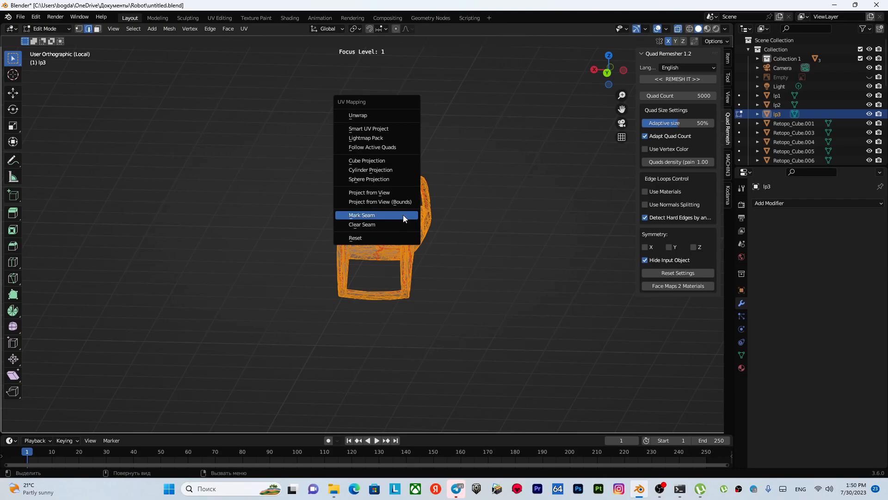
pyautogui.click(377, 117)
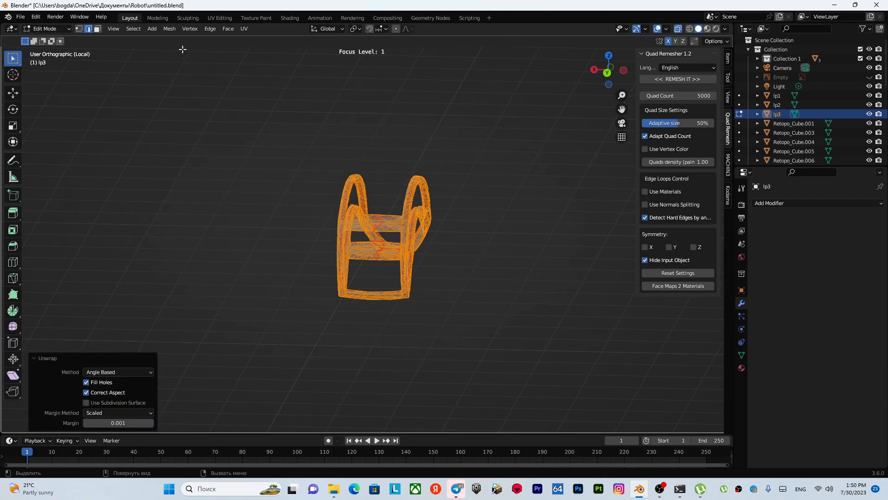
# Step: Examine the new UV layout of lp3 up close in the UV Editing workspace
pyautogui.click(219, 18)
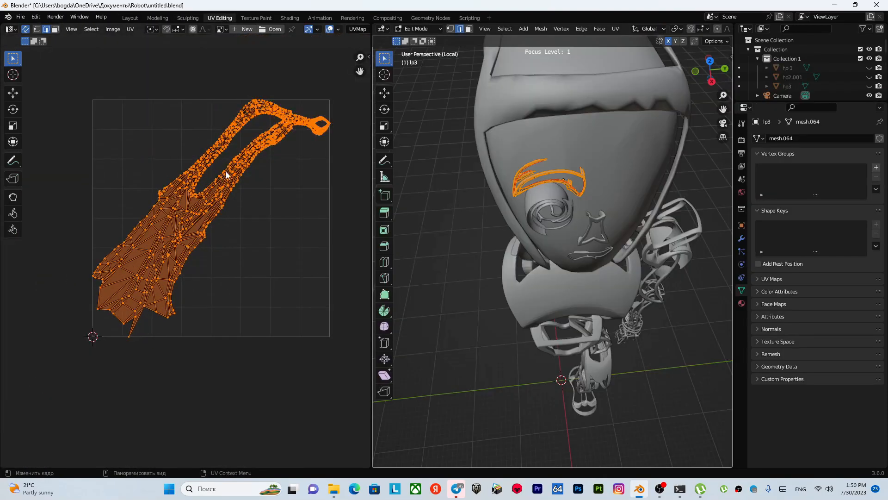
pyautogui.scroll(7, 212, 254)
pyautogui.moveTo(249, 167); pyautogui.dragTo(79, 430, button='middle')
pyautogui.moveTo(281, 213); pyautogui.dragTo(123, 280, button='middle')
pyautogui.moveTo(316, 259); pyautogui.dragTo(152, 252, button='middle')
pyautogui.scroll(7, 186, 252)
pyautogui.scroll(3, 221, 248)
pyautogui.moveTo(305, 259); pyautogui.dragTo(229, 223, button='middle')
pyautogui.scroll(5, 231, 230)
pyautogui.moveTo(292, 248); pyautogui.dragTo(259, 233, button='middle')
pyautogui.scroll(-8, 226, 258)
pyautogui.scroll(-5, 198, 259)
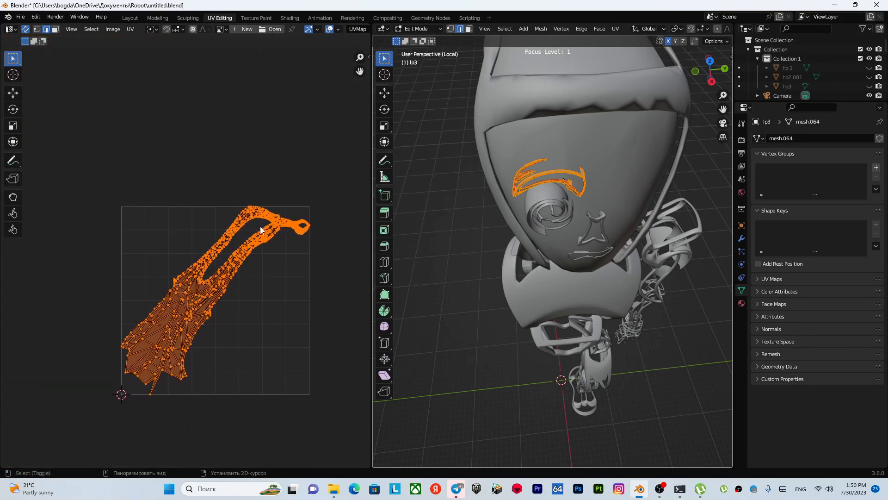
# Step: Select the dense cluster at the narrow end of the UV island and inspect the matching part of the 3D frame
pyautogui.click(130, 18)
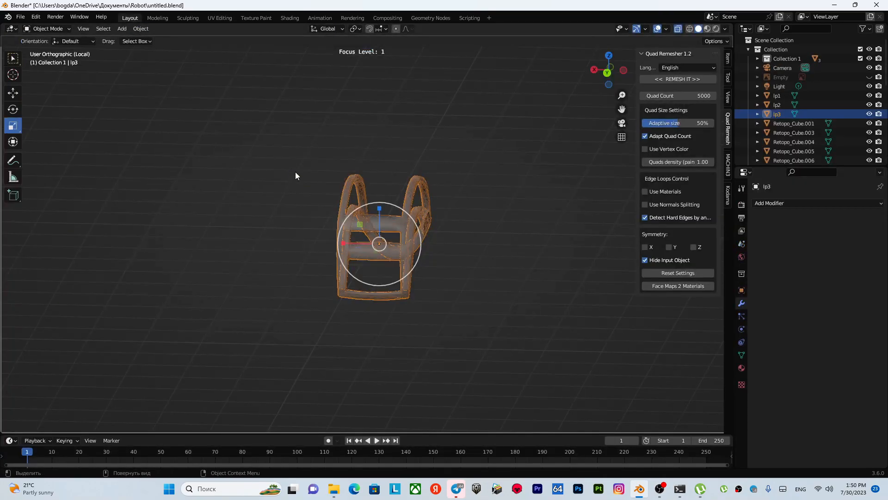
pyautogui.click(221, 17)
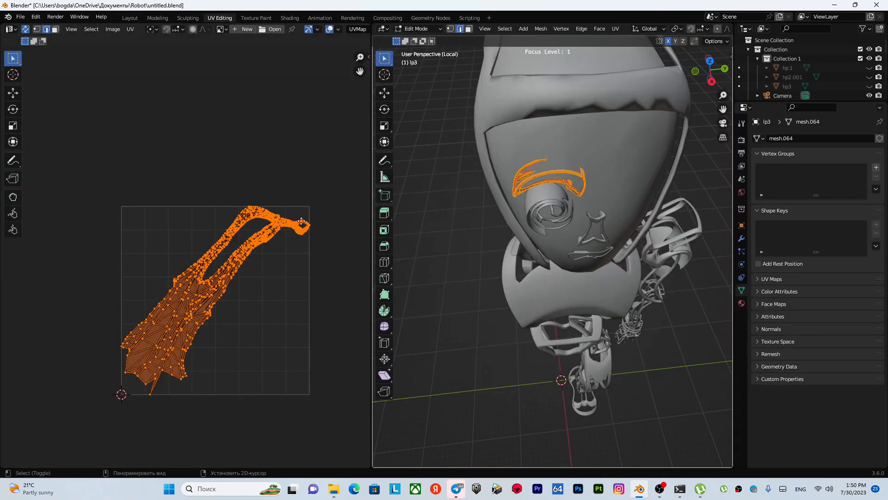
pyautogui.scroll(6, 228, 238)
pyautogui.moveTo(123, 307); pyautogui.dragTo(241, 224, button='middle')
pyautogui.scroll(5, 300, 234)
pyautogui.scroll(-3, 300, 234)
pyautogui.moveTo(262, 194); pyautogui.dragTo(309, 225)
pyautogui.moveTo(478, 158); pyautogui.dragTo(532, 355, button='middle')
pyautogui.scroll(5, 543, 138)
pyautogui.scroll(4, 516, 276)
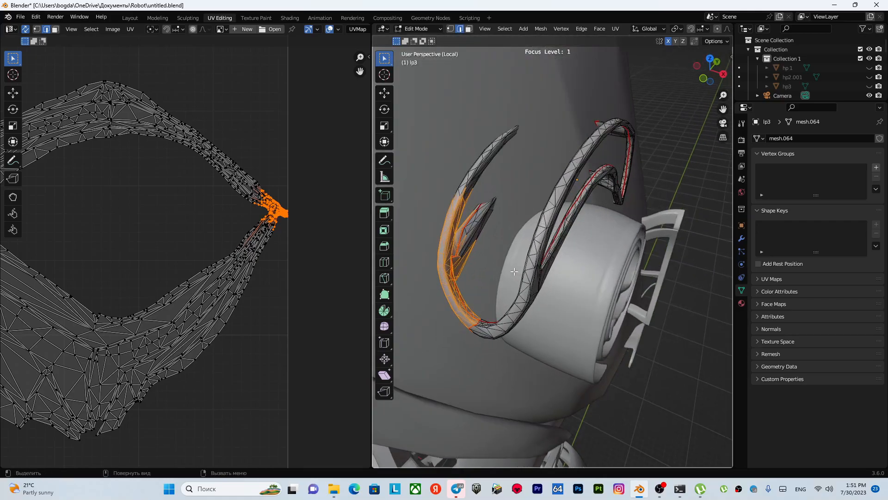
pyautogui.moveTo(474, 267); pyautogui.dragTo(536, 262, button='middle')
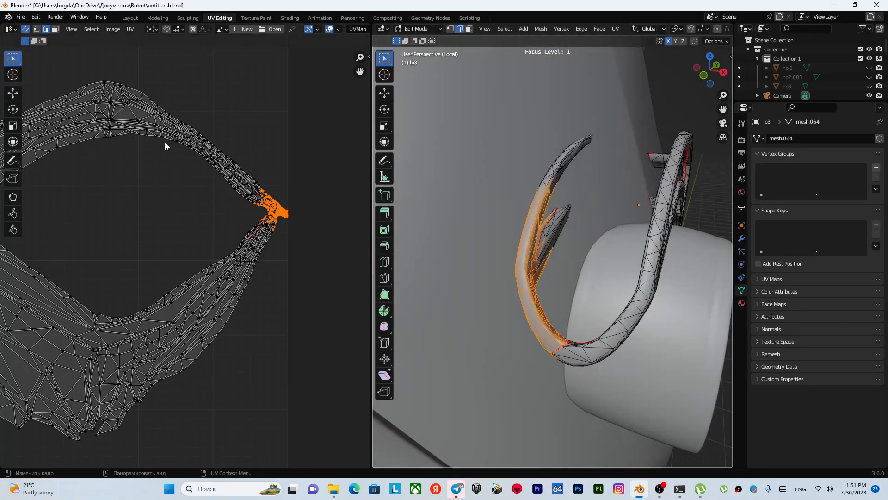
pyautogui.scroll(-8, 161, 146)
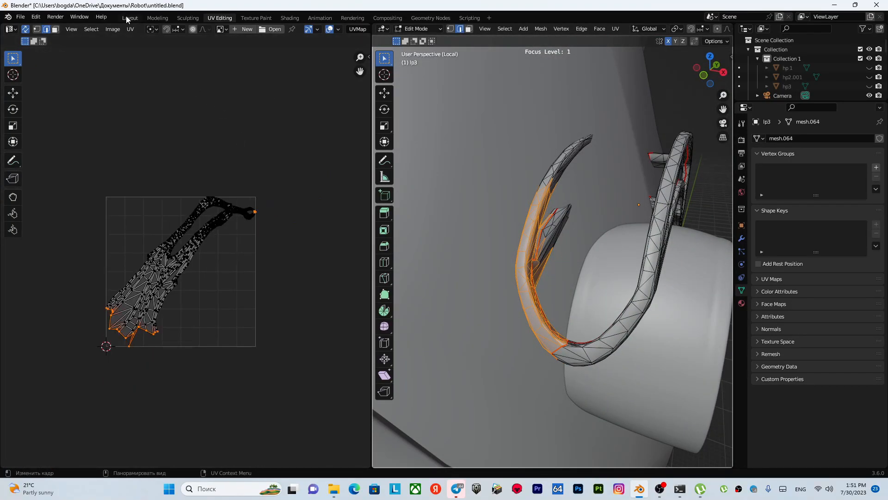
# Step: Return to the Layout workspace and inspect the seams on the lp3 frame in Edit Mode from several angles
pyautogui.click(129, 18)
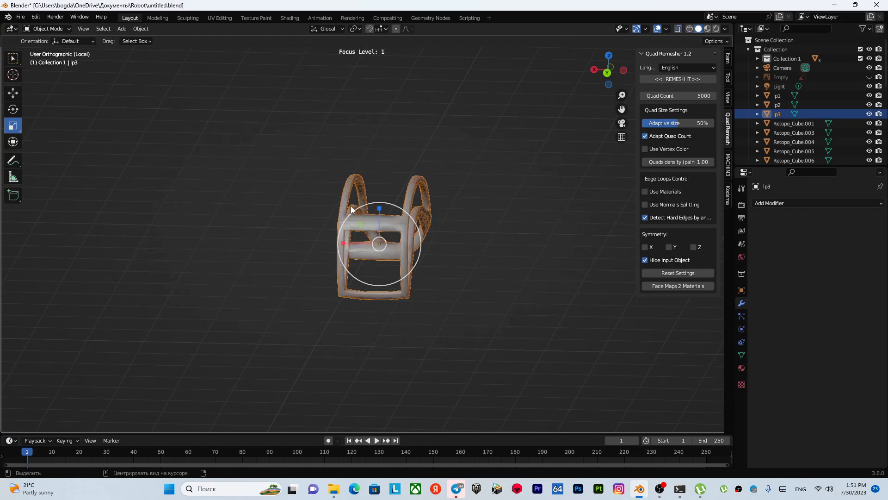
pyautogui.click(434, 201)
pyautogui.moveTo(434, 197); pyautogui.dragTo(358, 213, button='middle')
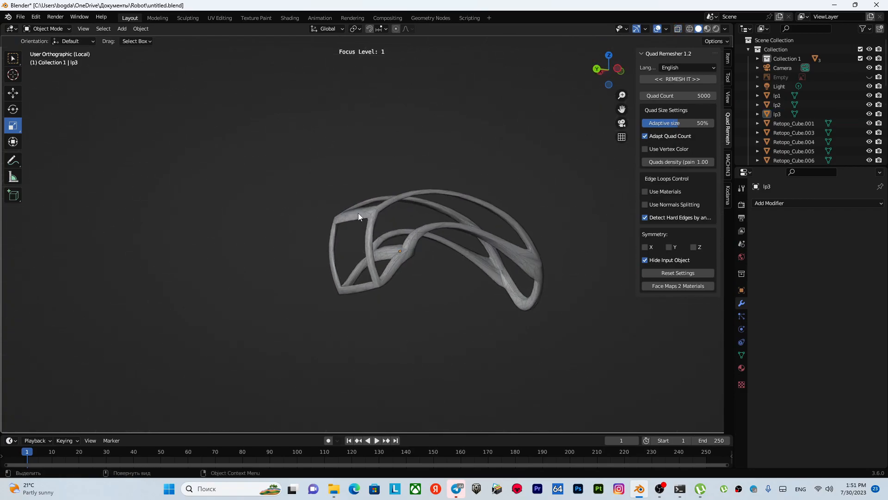
pyautogui.press('Tab')
pyautogui.click(362, 160)
pyautogui.click(496, 118)
pyautogui.keyDown('shift'); pyautogui.moveTo(420, 207); pyautogui.dragTo(365, 199, button='middle'); pyautogui.keyUp('shift')
pyautogui.hotkey('alt', 'z')
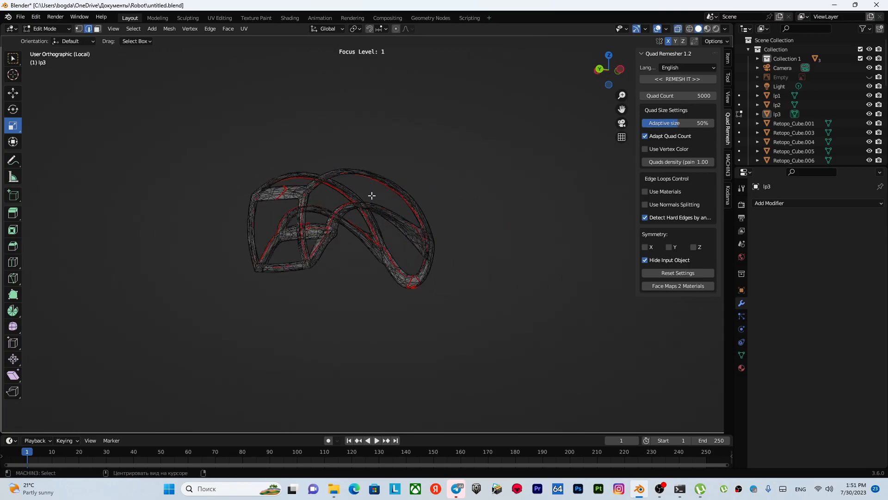
pyautogui.hotkey('alt', 'z')
pyautogui.press('Tab')
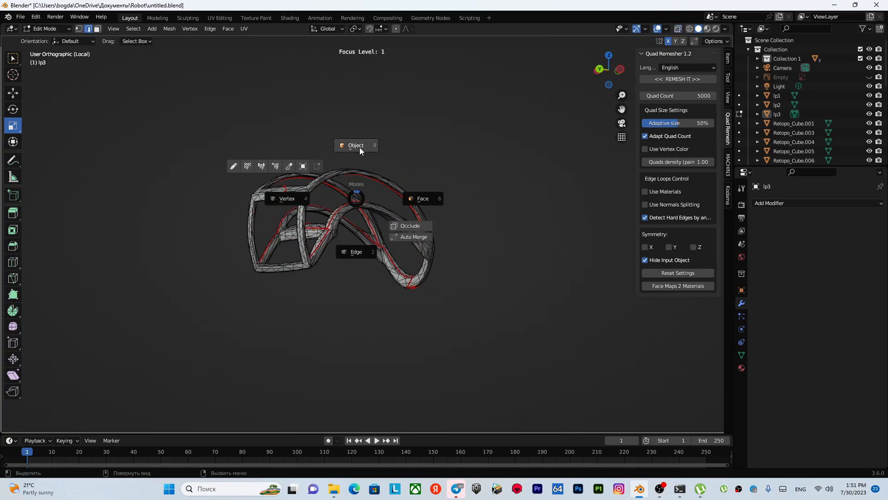
pyautogui.click(360, 147)
pyautogui.moveTo(358, 212); pyautogui.dragTo(343, 190, button='middle')
pyautogui.click(343, 190)
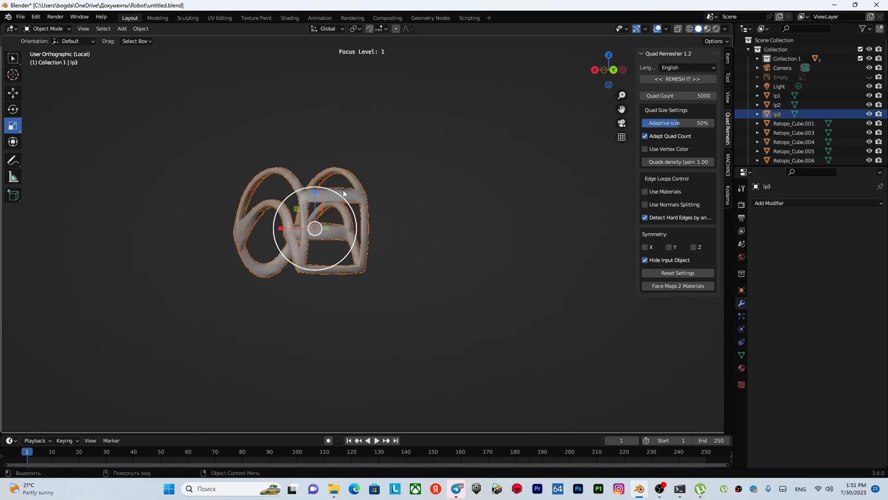
pyautogui.press('Tab')
pyautogui.click(346, 142)
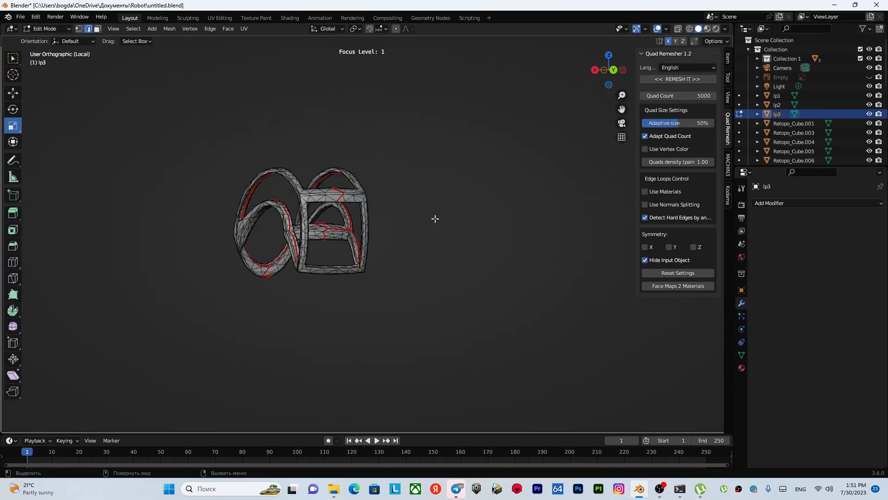
pyautogui.moveTo(420, 220); pyautogui.dragTo(350, 226, button='middle')
pyautogui.scroll(4, 310, 246)
pyautogui.moveTo(417, 223); pyautogui.dragTo(211, 265, button='middle')
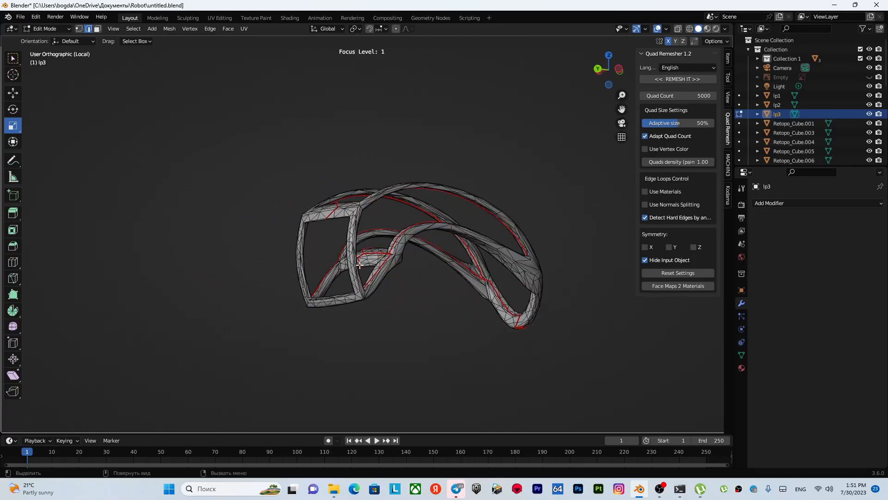
pyautogui.press('Tab')
pyautogui.click(372, 199)
pyautogui.scroll(-1, 390, 220)
pyautogui.keyDown('shift'); pyautogui.moveTo(390, 220); pyautogui.dragTo(319, 204, button='middle'); pyautogui.keyUp('shift')
pyautogui.press('Tab')
pyautogui.click(320, 150)
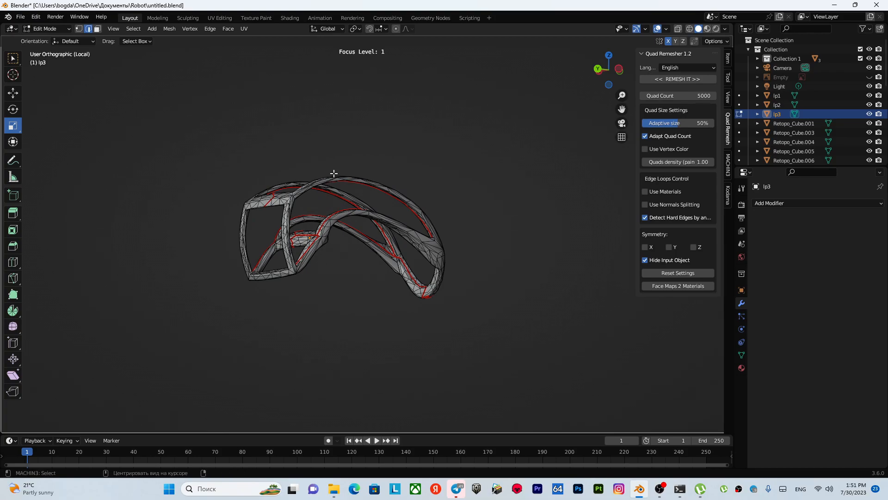
pyautogui.hotkey('alt', 'z')
pyautogui.moveTo(178, 135); pyautogui.dragTo(490, 353)
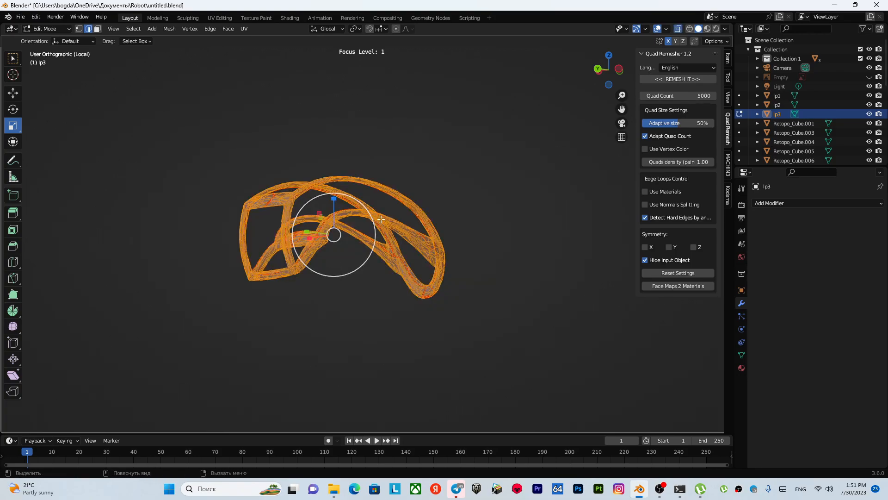
pyautogui.click(506, 187)
# Step: Return lp3 to Object Mode with X-ray display off, deselect it, and leave its local view
pyautogui.press('Tab')
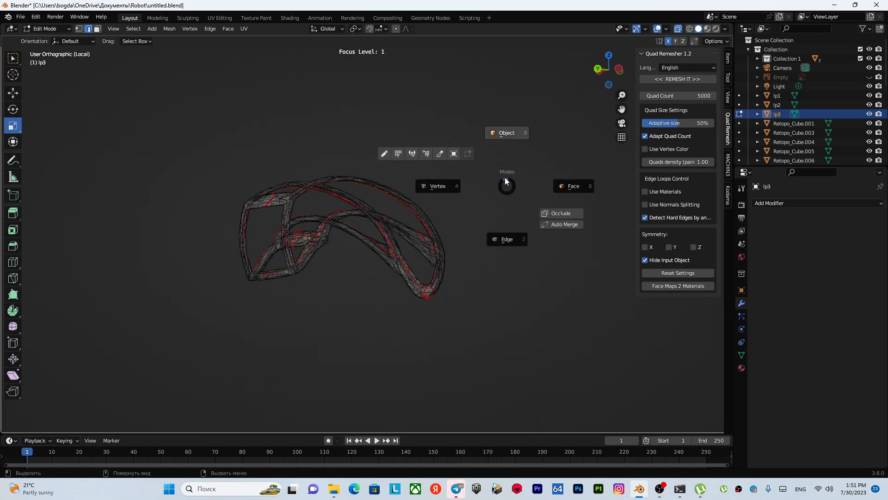
pyautogui.click(511, 144)
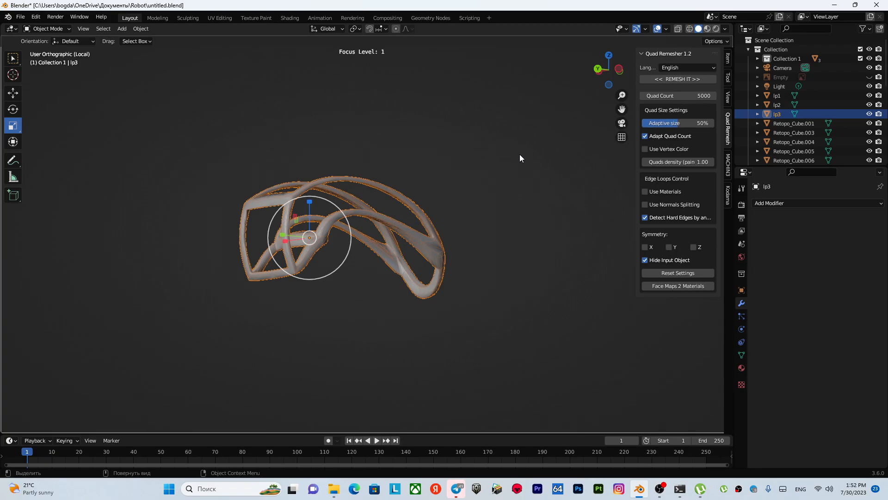
pyautogui.hotkey('alt', 'z')
pyautogui.hotkey('alt', 'z')
pyautogui.click(505, 184)
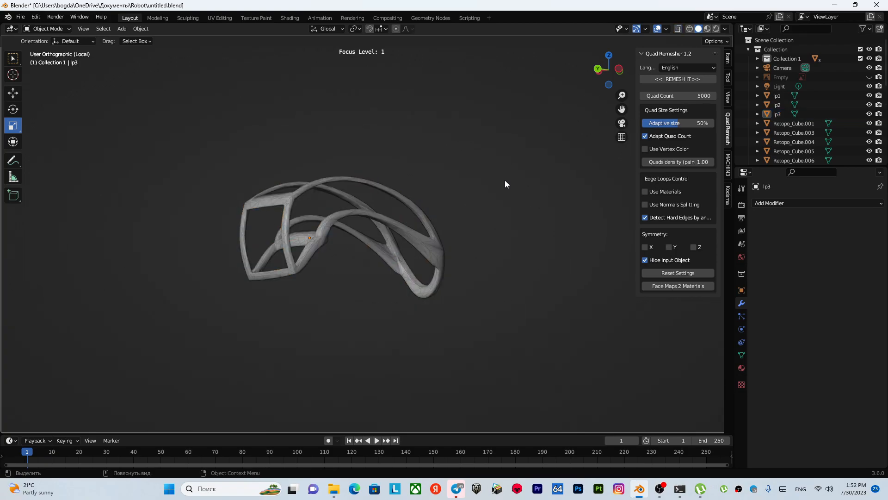
pyautogui.press('f')
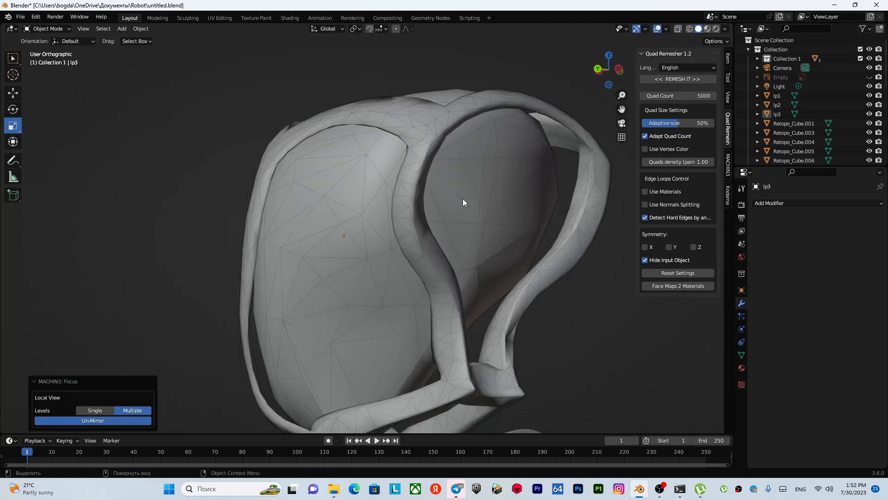
# Step: Select the spiral eye ornament on the robot's face and isolate it in local view, seen straight from the right
pyautogui.moveTo(436, 210); pyautogui.dragTo(474, 225, button='middle')
pyautogui.moveTo(390, 232); pyautogui.dragTo(349, 220, button='middle')
pyautogui.scroll(2, 354, 211)
pyautogui.scroll(4, 382, 310)
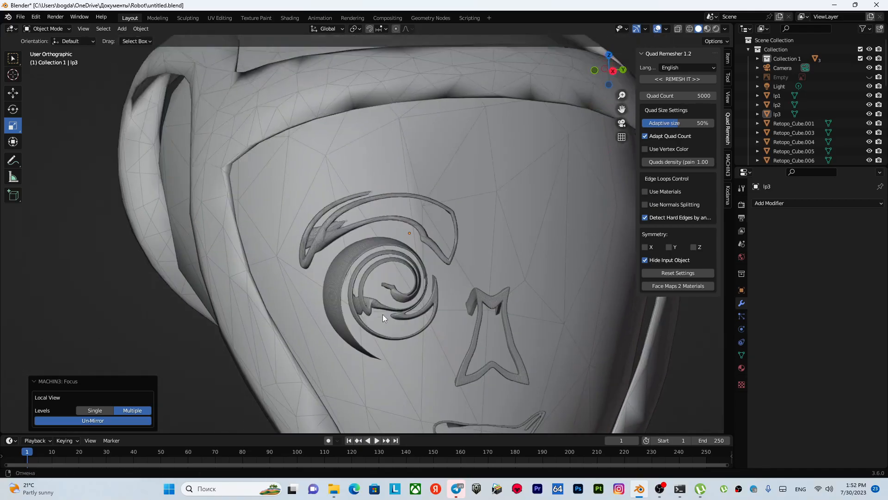
pyautogui.scroll(-3, 384, 307)
pyautogui.moveTo(385, 307); pyautogui.dragTo(352, 253, button='middle')
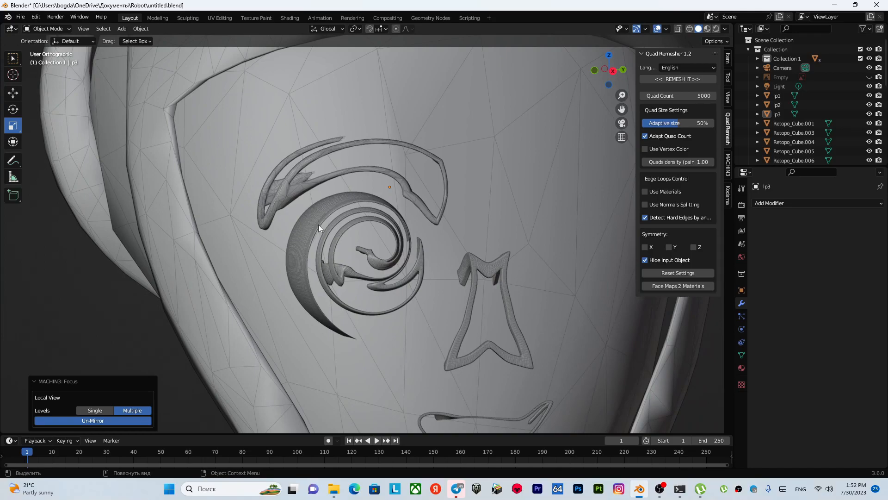
pyautogui.click(338, 226)
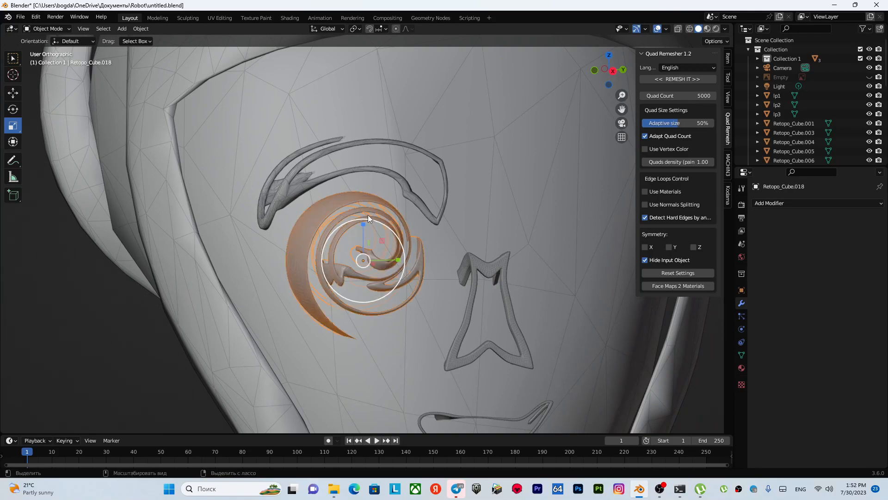
pyautogui.press('f')
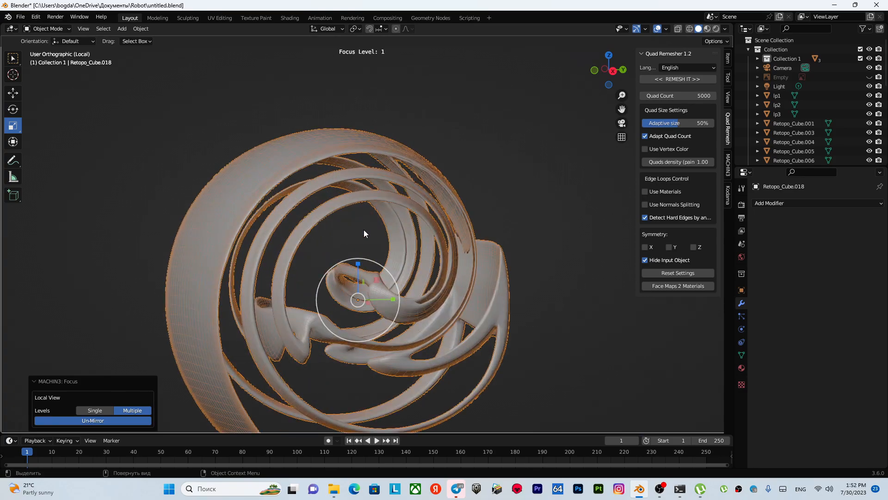
pyautogui.scroll(-3, 365, 229)
pyautogui.moveTo(362, 231)
pyautogui.mouseDown(button='middle')
pyautogui.moveTo(342, 187)
pyautogui.moveTo(356, 199)
pyautogui.moveTo(335, 201)
pyautogui.moveTo(338, 185)
pyautogui.moveTo(298, 207)
pyautogui.moveTo(257, 209)
pyautogui.moveTo(363, 210)
pyautogui.moveTo(355, 218)
pyautogui.mouseUp(button='middle')
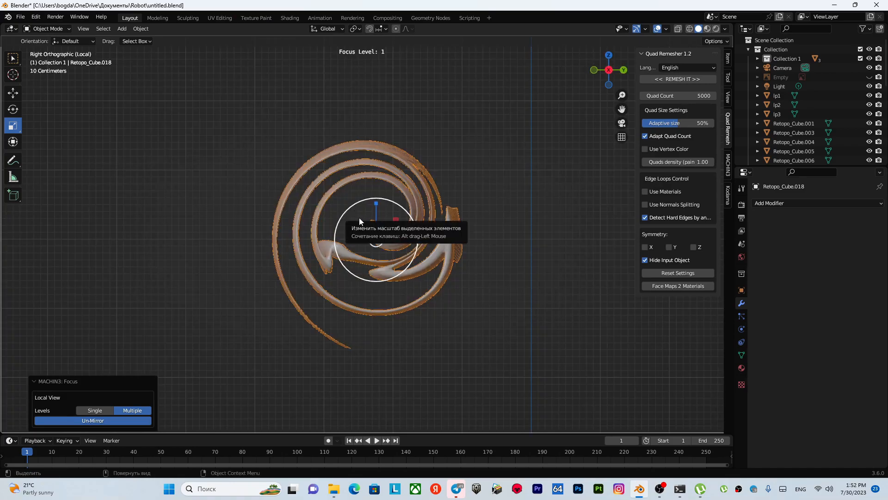
pyautogui.scroll(1, 359, 213)
# Step: Rename the isolated spiral eye object Retopo_Cube.018 as hp and select it
pyautogui.scroll(-8, 801, 140)
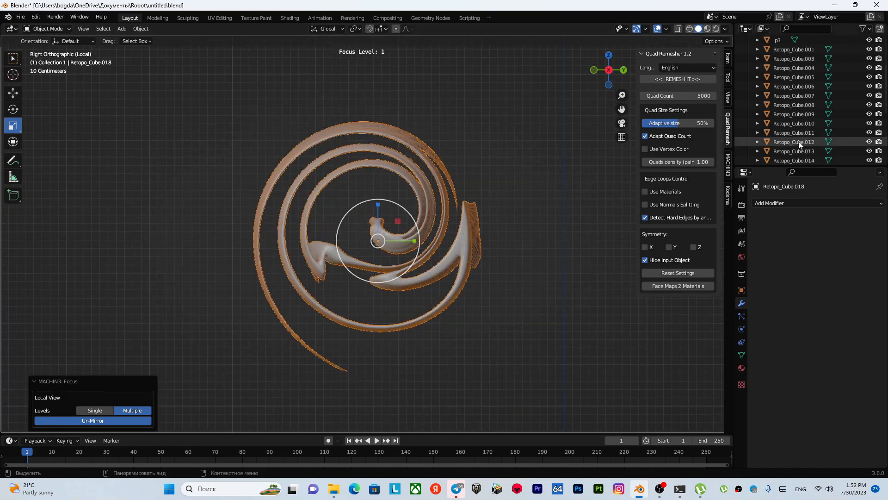
pyautogui.doubleClick(792, 95)
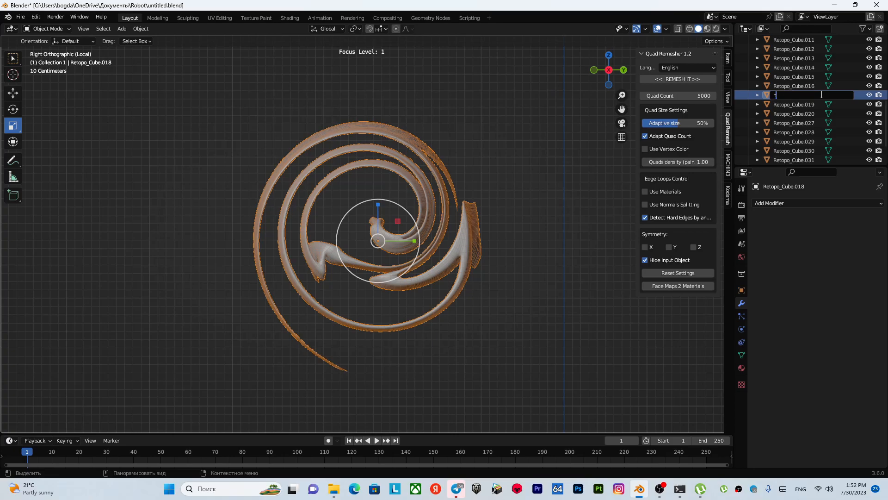
pyautogui.write('hp')
pyautogui.press('Return')
pyautogui.scroll(8, 789, 98)
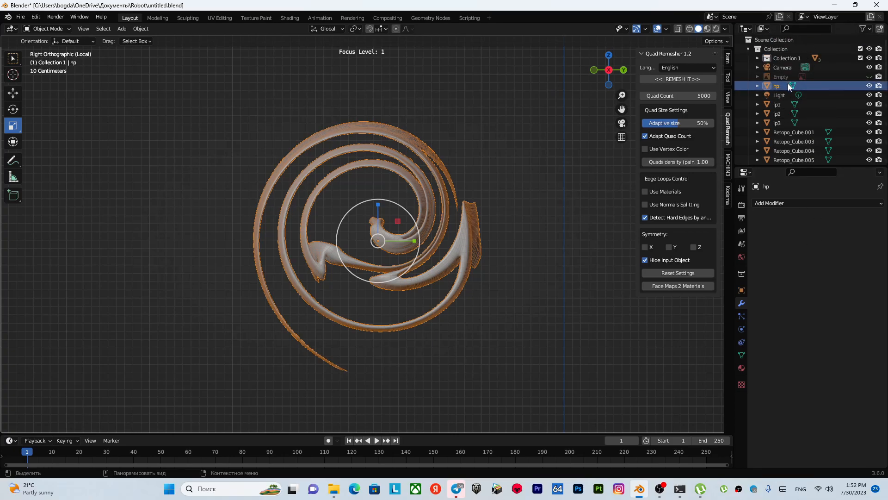
pyautogui.click(792, 85)
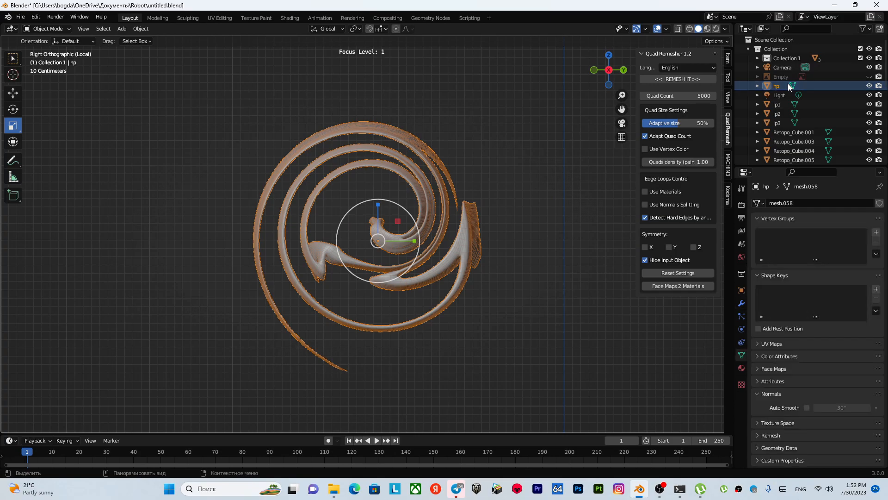
pyautogui.scroll(-3, 790, 90)
pyautogui.scroll(3, 790, 95)
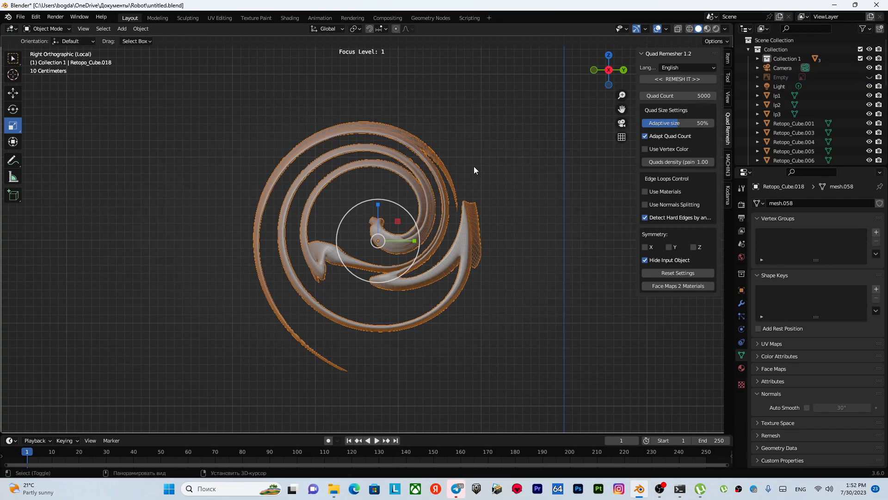
pyautogui.click(777, 86)
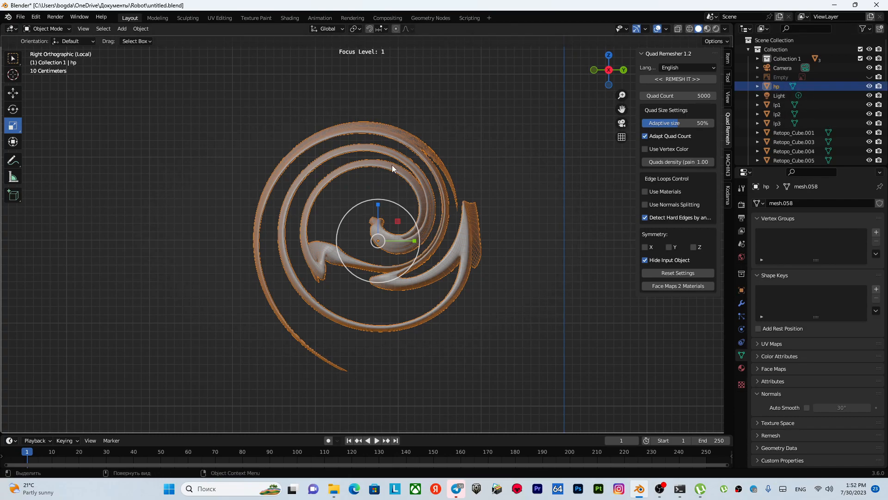
# Step: Duplicate the hp spiral ornament in place and rename the copy as lp4
pyautogui.hotkey('shift', 'd')
pyautogui.press('Escape')
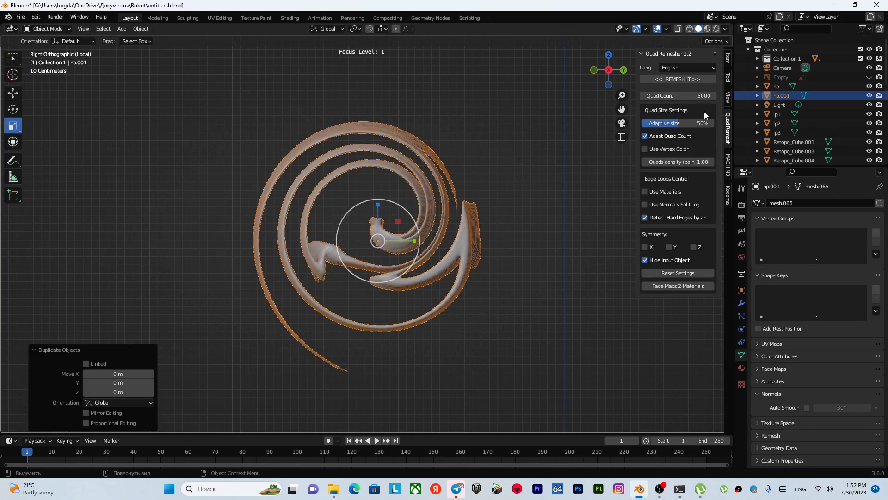
pyautogui.doubleClick(781, 95)
pyautogui.click(777, 96)
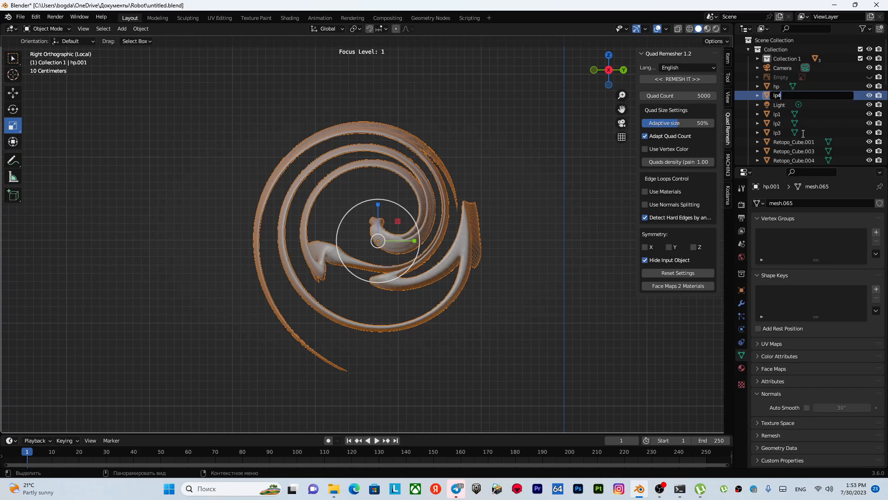
pyautogui.press('Return')
# Step: Rename the original hp object as hp4 and store it hidden in Collection 1
pyautogui.doubleClick(781, 86)
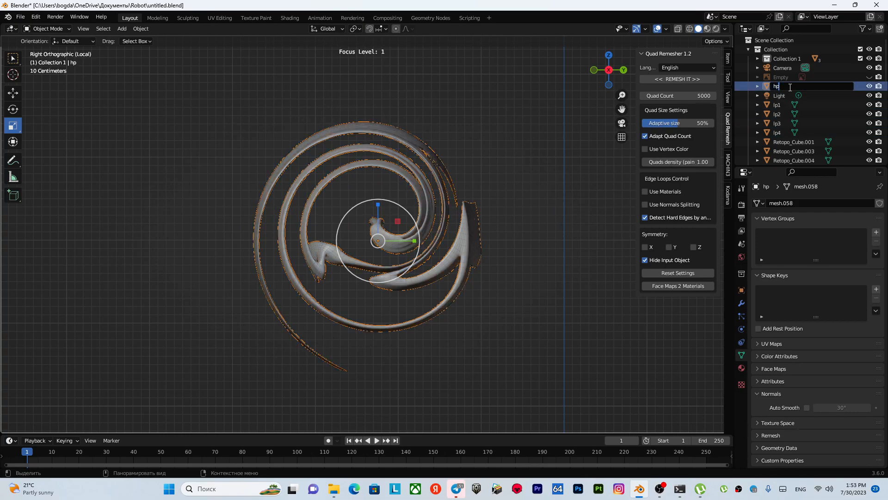
pyautogui.press('Return')
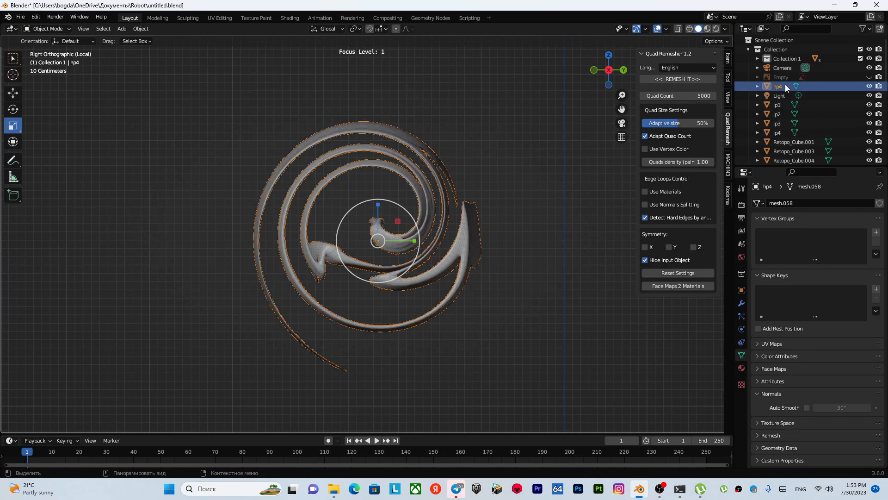
pyautogui.press('h')
pyautogui.moveTo(780, 85); pyautogui.dragTo(784, 60)
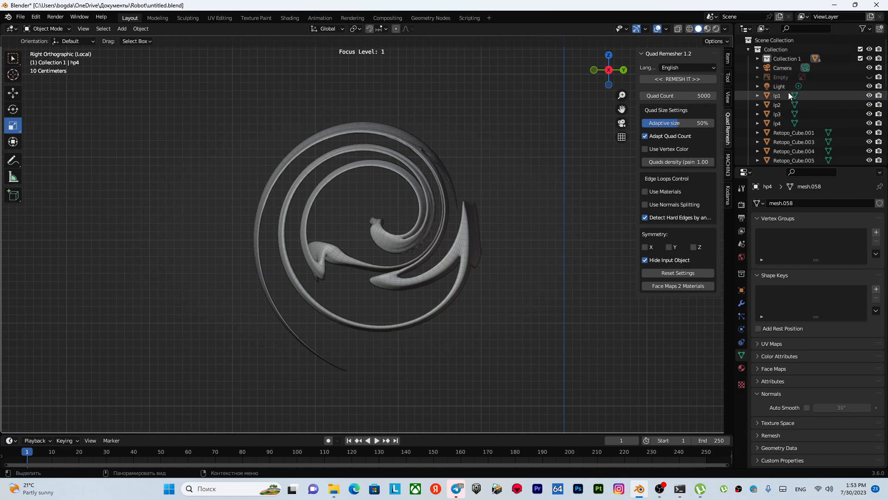
# Step: Select lp4 and enter Edit Mode with its whole mesh deselected and X-ray display off
pyautogui.click(781, 123)
pyautogui.click(869, 123)
pyautogui.click(869, 123)
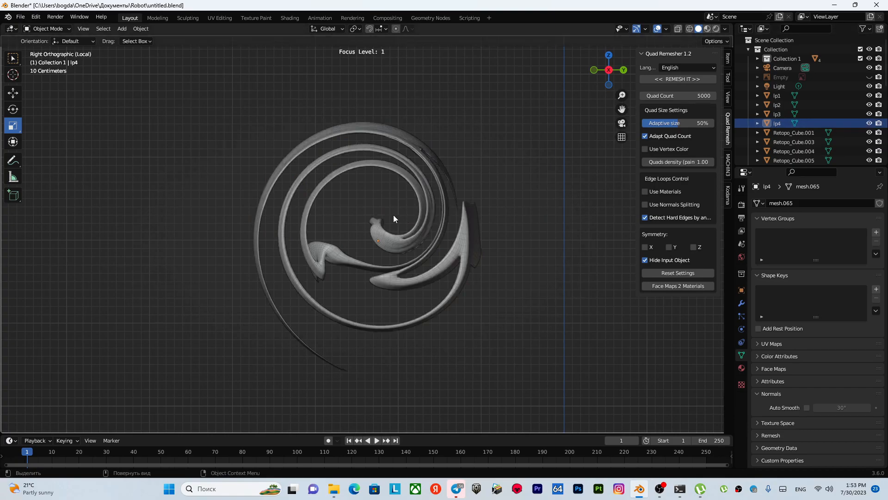
pyautogui.moveTo(368, 218)
pyautogui.mouseDown(button='middle')
pyautogui.moveTo(449, 238)
pyautogui.moveTo(377, 246)
pyautogui.moveTo(298, 231)
pyautogui.moveTo(295, 190)
pyautogui.moveTo(402, 168)
pyautogui.moveTo(374, 198)
pyautogui.moveTo(396, 204)
pyautogui.moveTo(417, 248)
pyautogui.moveTo(258, 241)
pyautogui.moveTo(350, 271)
pyautogui.moveTo(371, 241)
pyautogui.moveTo(403, 241)
pyautogui.moveTo(297, 238)
pyautogui.moveTo(363, 191)
pyautogui.moveTo(389, 220)
pyautogui.moveTo(416, 190)
pyautogui.moveTo(391, 202)
pyautogui.moveTo(383, 229)
pyautogui.moveTo(398, 212)
pyautogui.moveTo(340, 202)
pyautogui.moveTo(410, 171)
pyautogui.moveTo(396, 197)
pyautogui.moveTo(357, 206)
pyautogui.mouseUp(button='middle')
pyautogui.scroll(4, 389, 223)
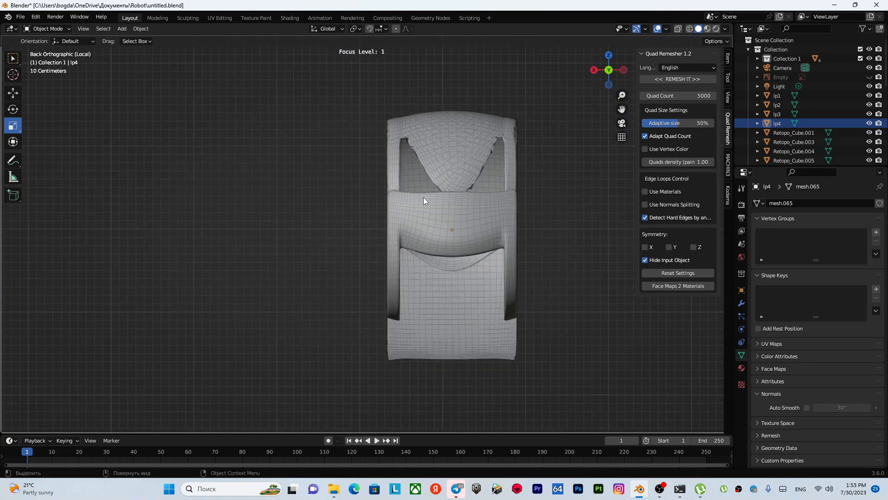
pyautogui.moveTo(420, 196); pyautogui.dragTo(444, 254, button='middle')
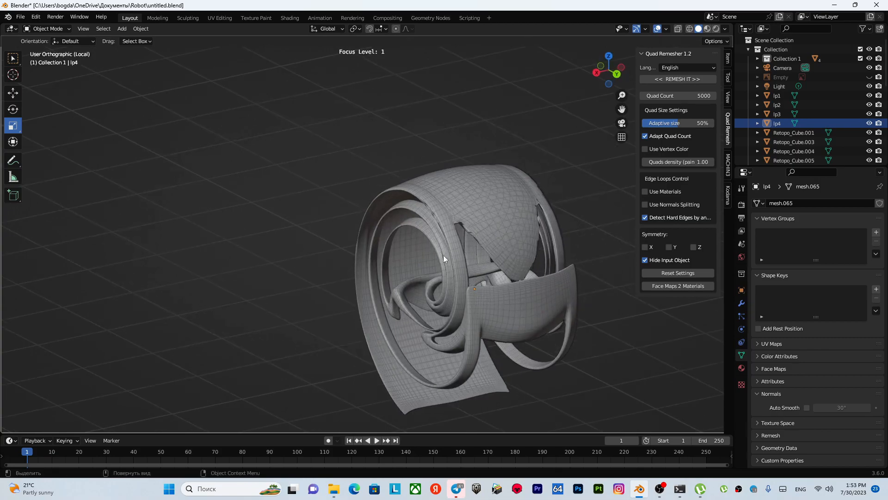
pyautogui.scroll(5, 485, 252)
pyautogui.scroll(-4, 330, 233)
pyautogui.moveTo(330, 234); pyautogui.dragTo(350, 226, button='middle')
pyautogui.scroll(2, 380, 299)
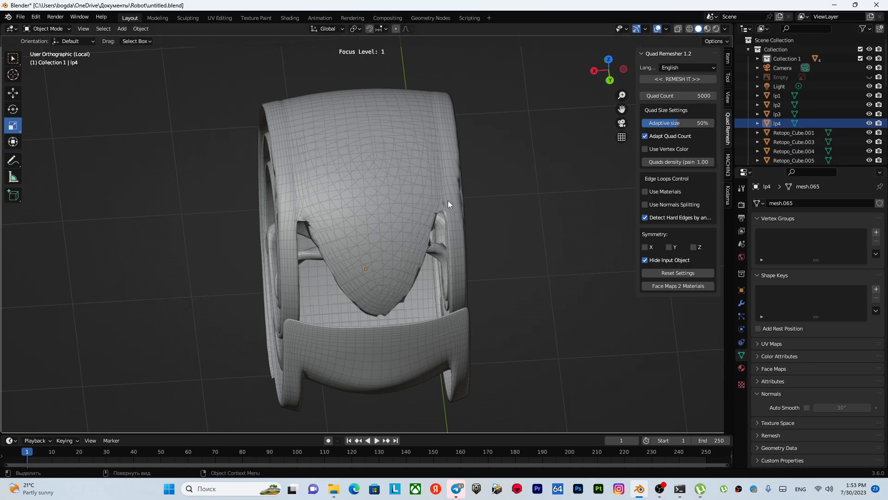
pyautogui.hotkey('ctrl', 'Tab')
pyautogui.click(458, 180)
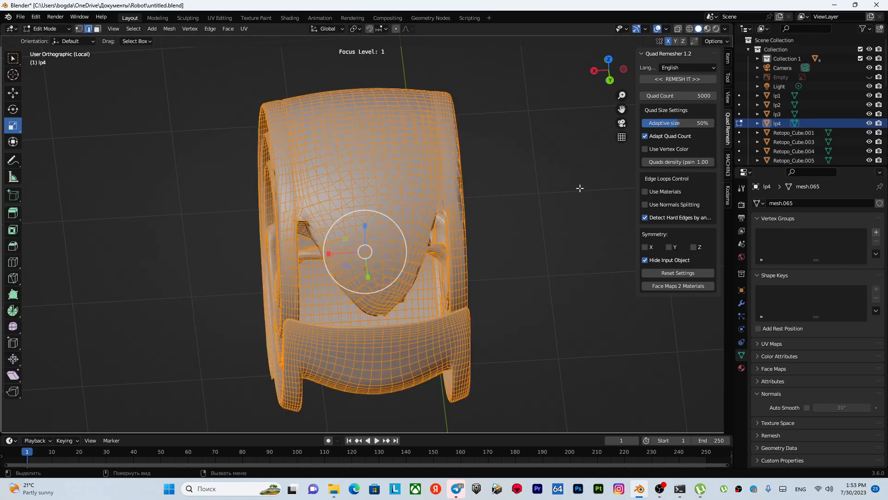
pyautogui.hotkey('alt', 'a')
pyautogui.hotkey('alt', 'z')
pyautogui.hotkey('alt', 'z')
pyautogui.scroll(-2, 452, 242)
pyautogui.keyDown('alt'); pyautogui.moveTo(445, 239); pyautogui.dragTo(442, 284, button='middle'); pyautogui.keyUp('alt')
pyautogui.press('k')
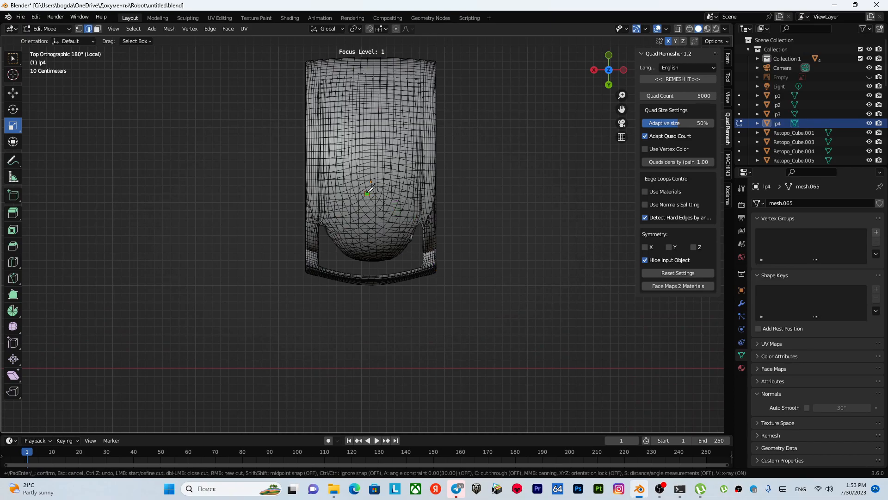
pyautogui.scroll(-2, 377, 113)
pyautogui.moveTo(353, 158); pyautogui.dragTo(371, 158, button='middle')
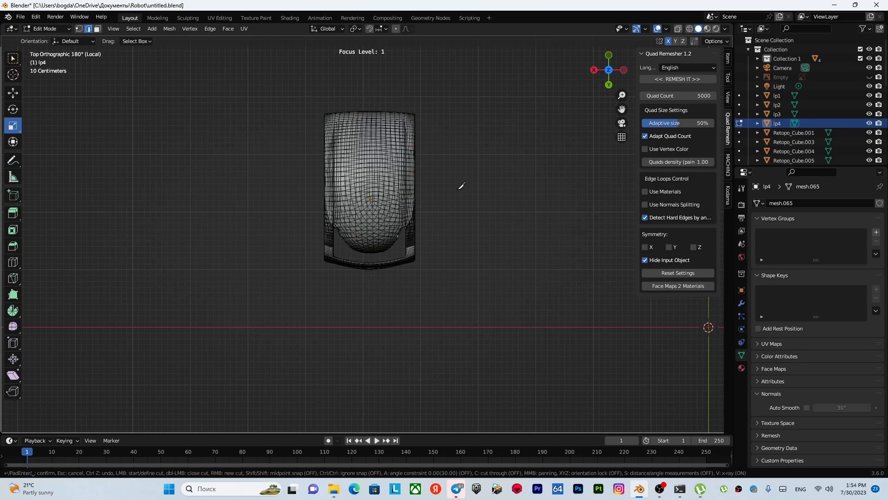
pyautogui.press('Escape')
# Step: Examine the mesh topology around the pointed front flap of lp4 up close
pyautogui.moveTo(392, 208); pyautogui.dragTo(401, 176, button='middle')
pyautogui.scroll(7, 387, 218)
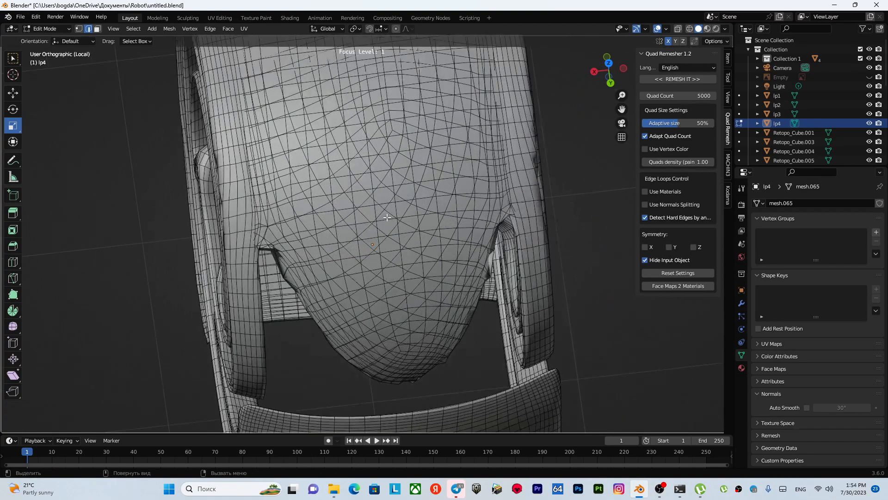